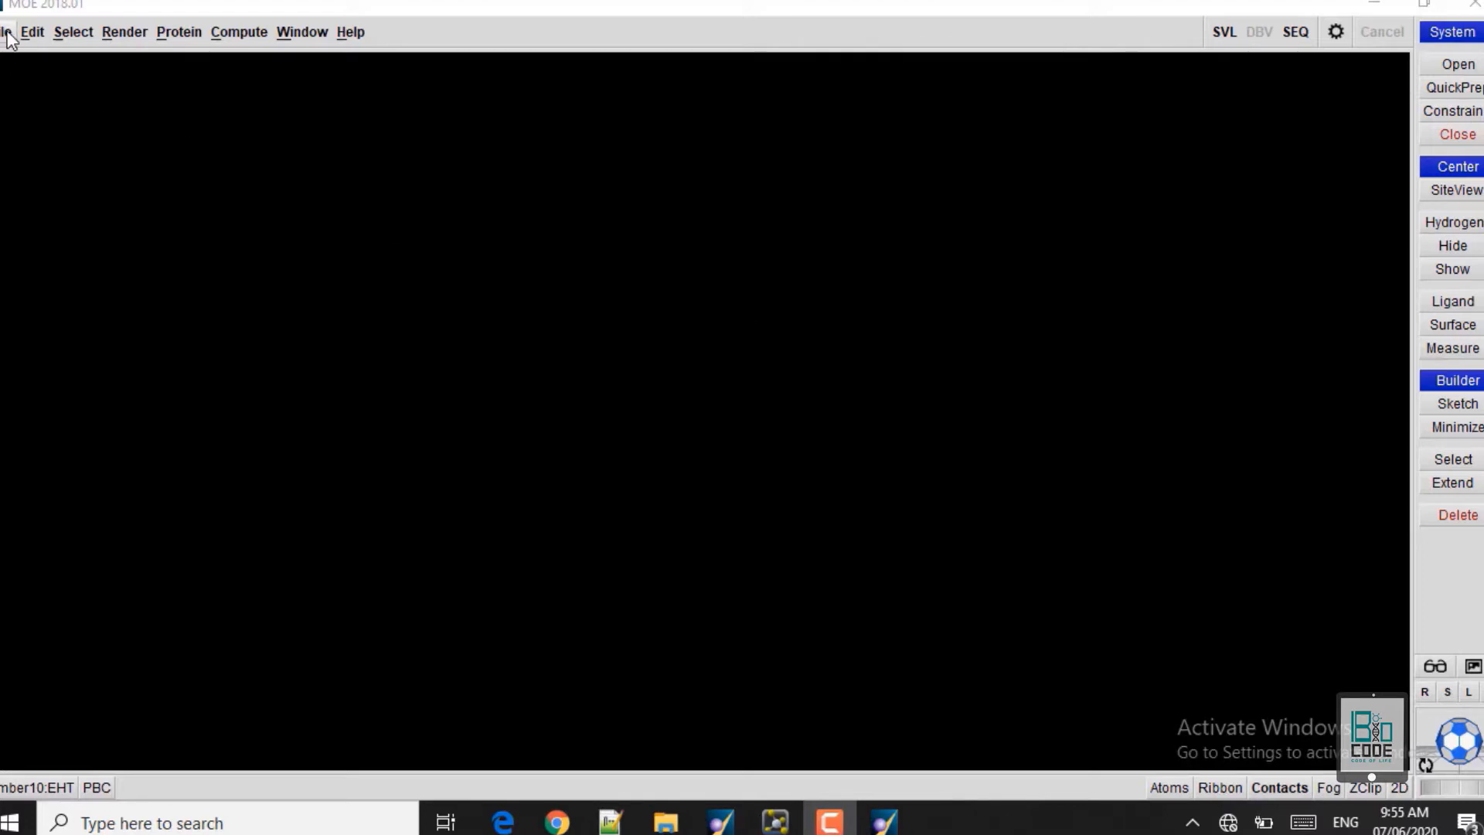
- Browse to D:/Biocode/MOE_Structure-Based_Drug_Design/datafiles, select 1iep.pdb.gz, and make that folder the working folder
click(17, 91)
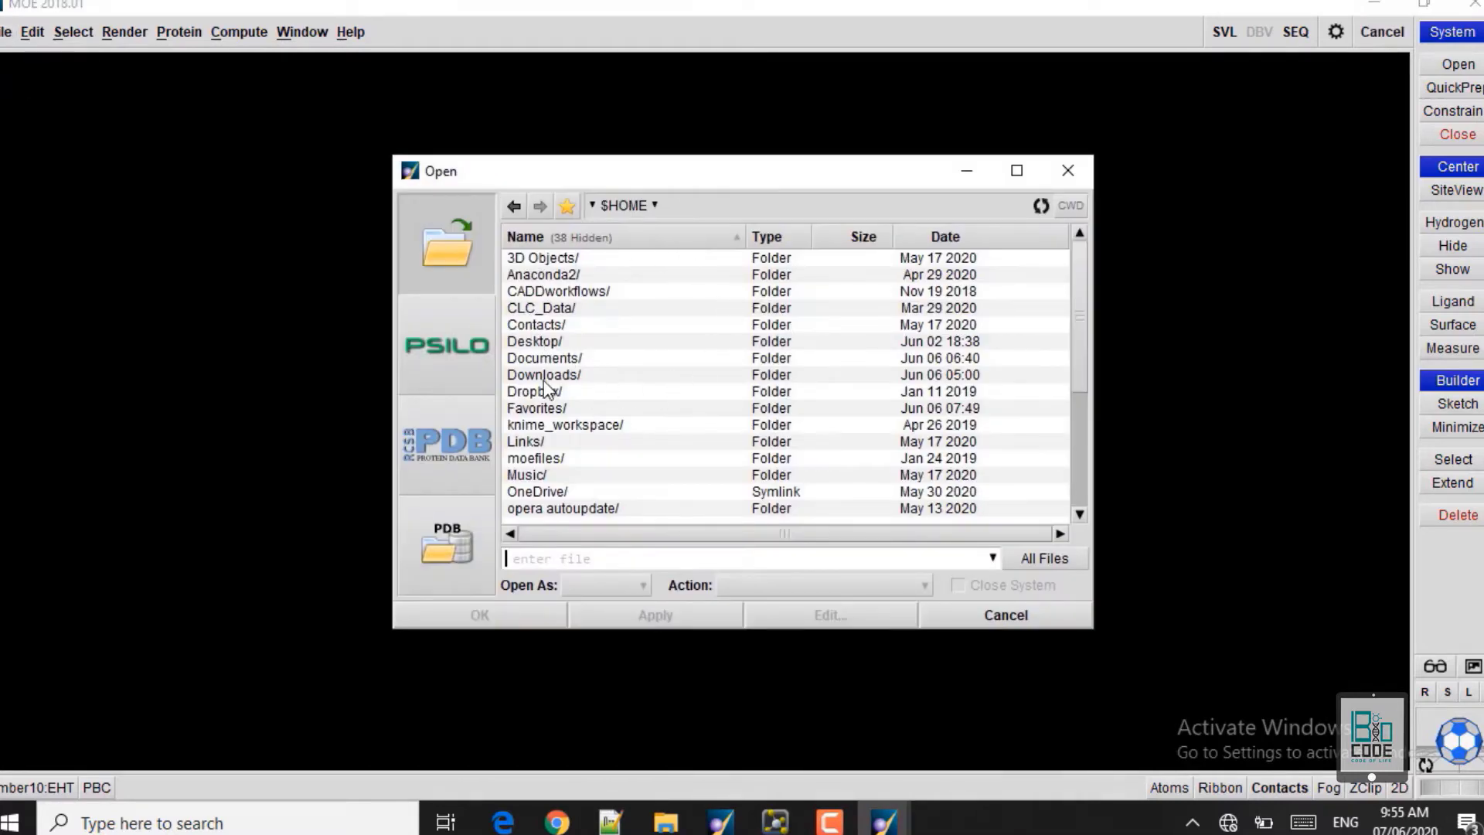
double_click(541, 341)
click(552, 308)
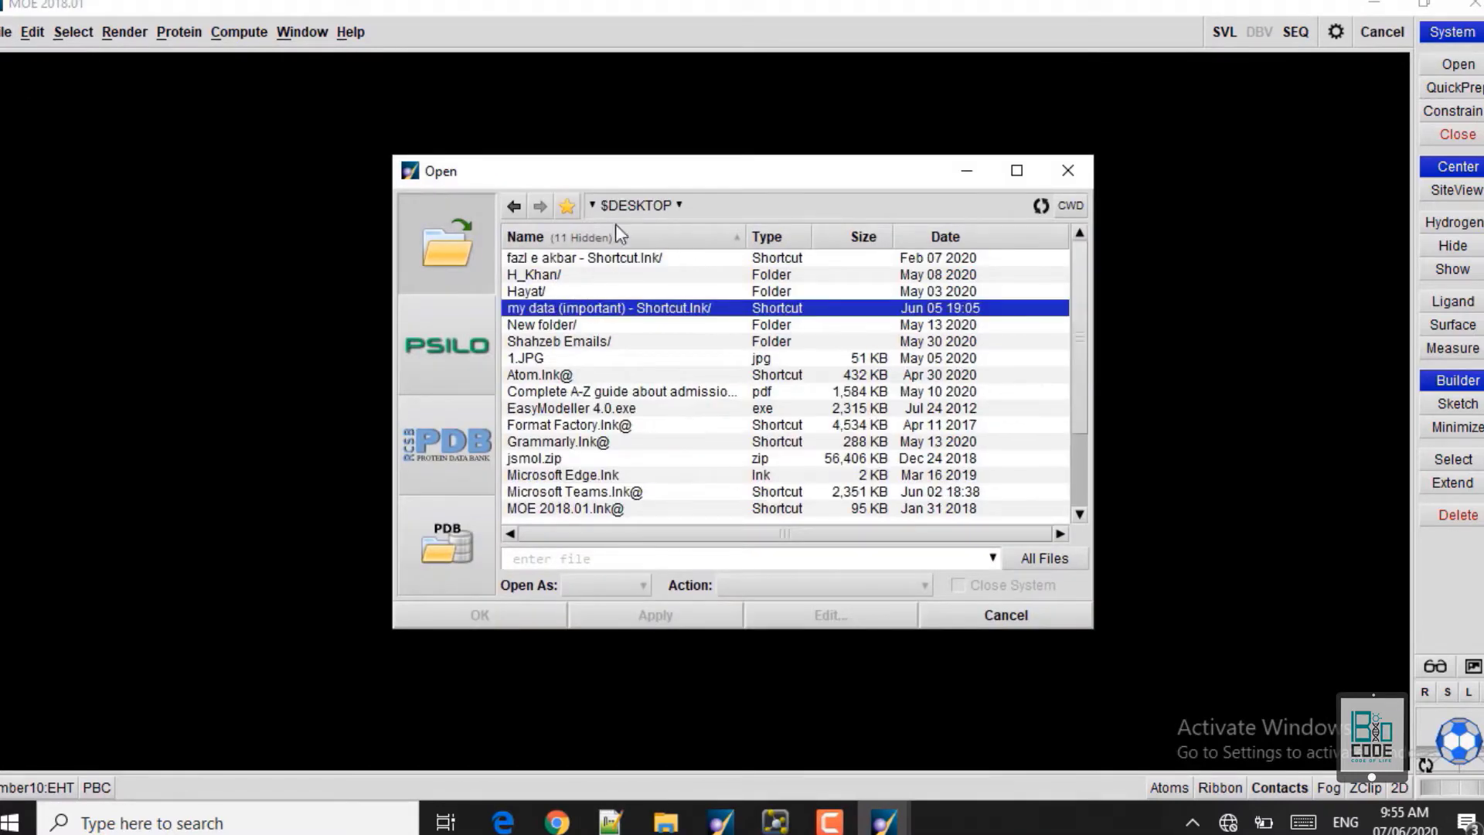
double_click(576, 309)
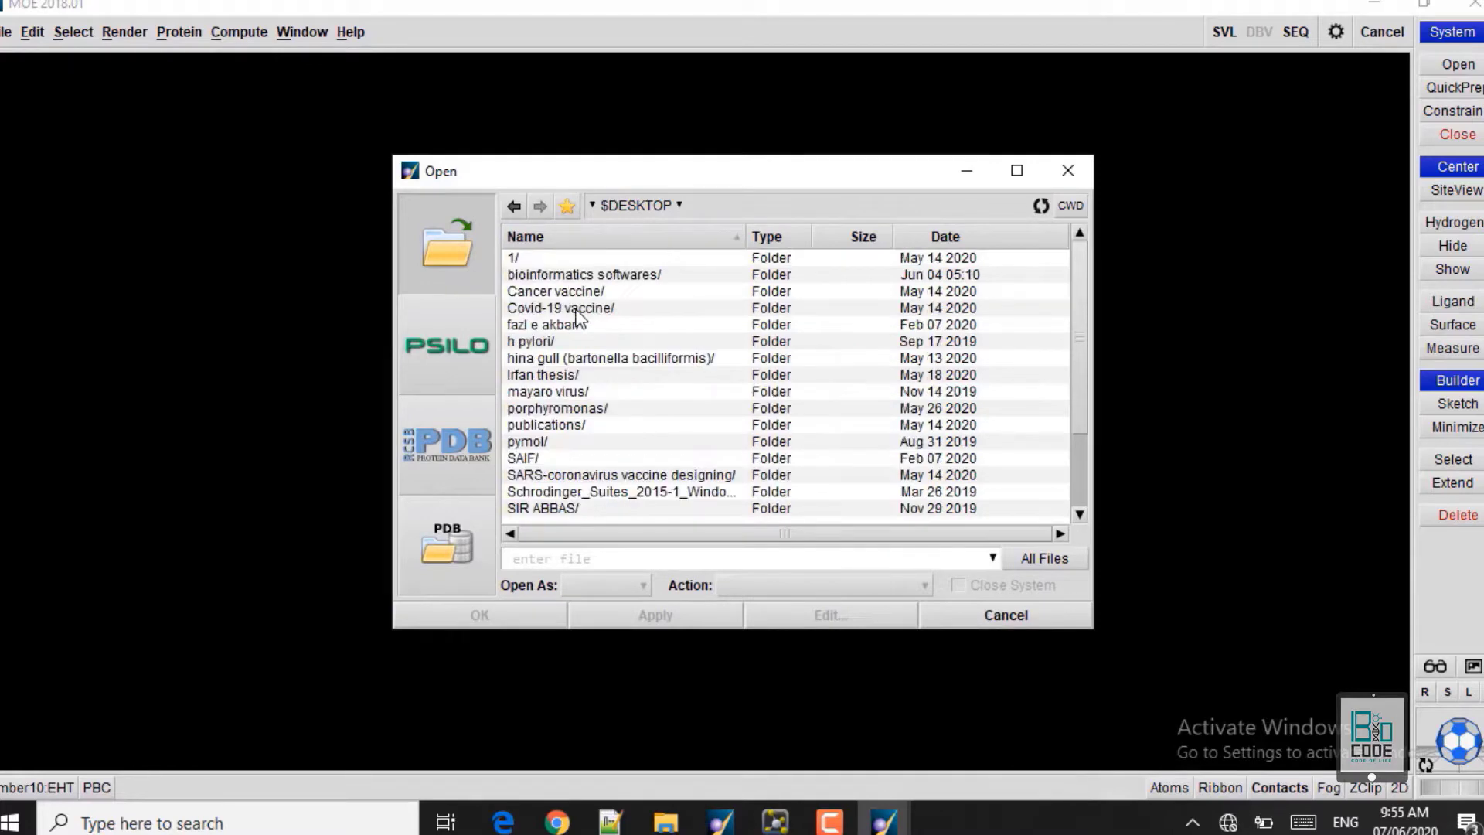
click(601, 205)
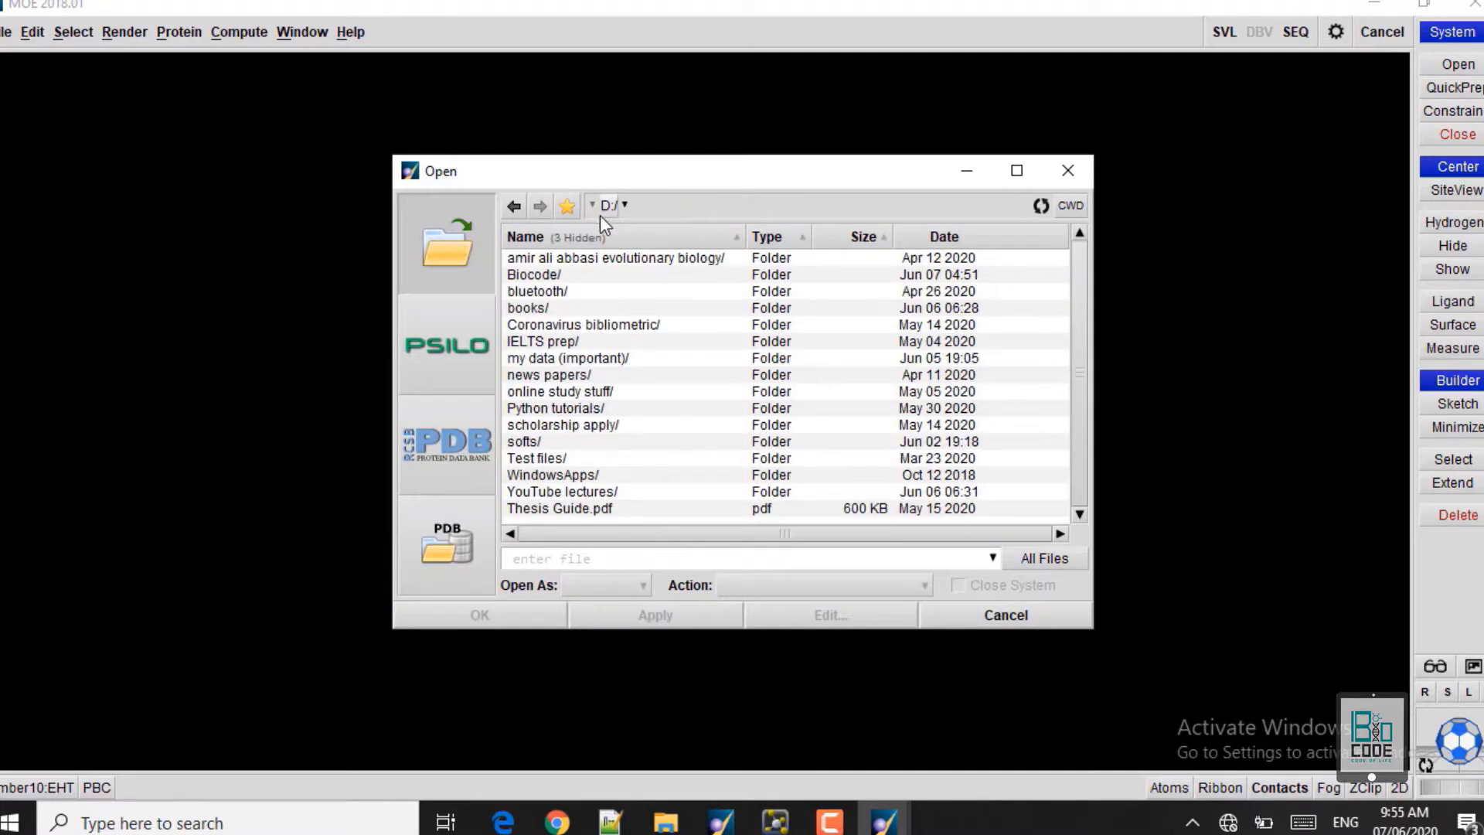
double_click(539, 272)
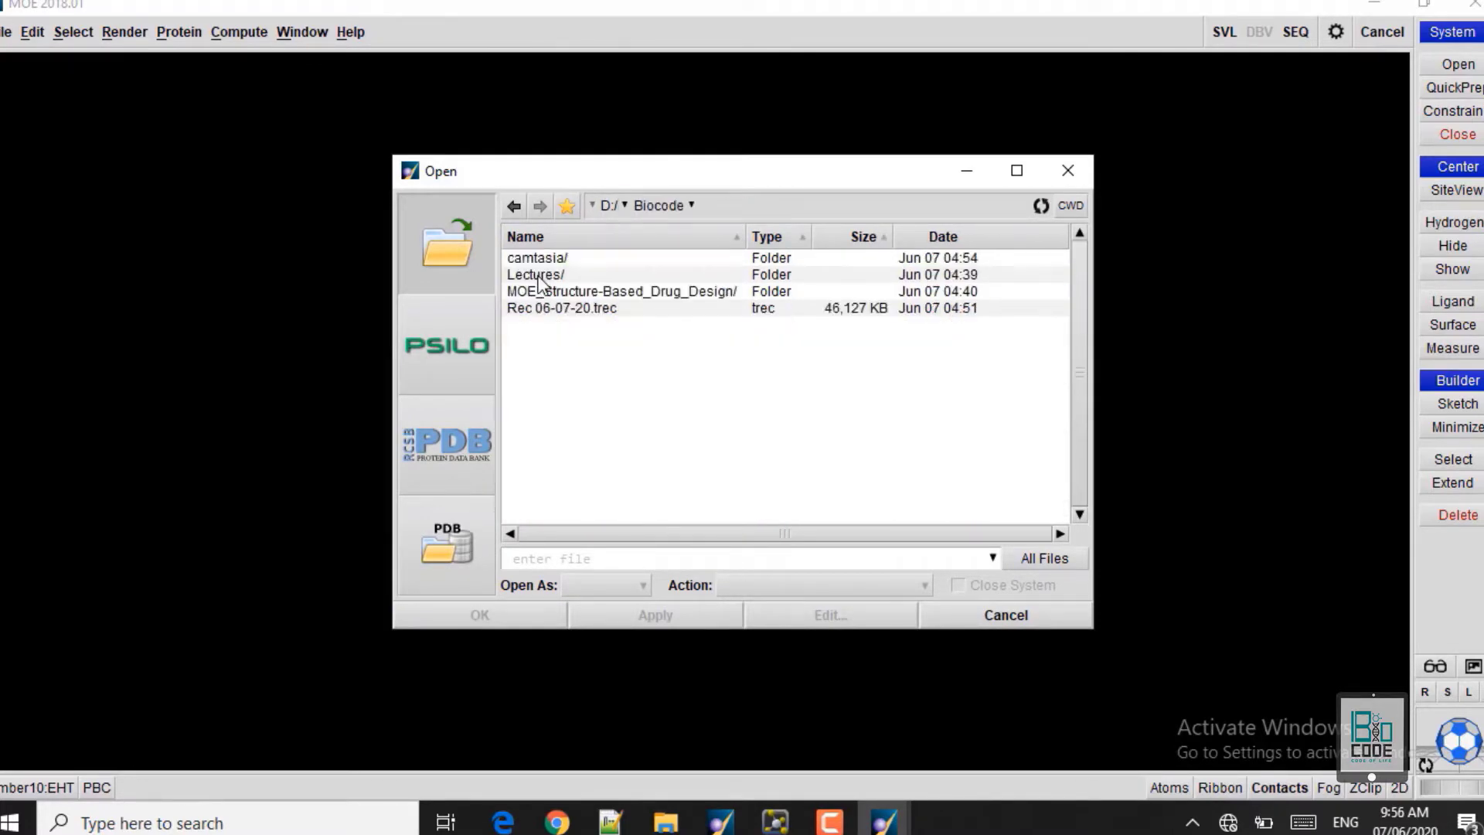
double_click(585, 292)
double_click(534, 261)
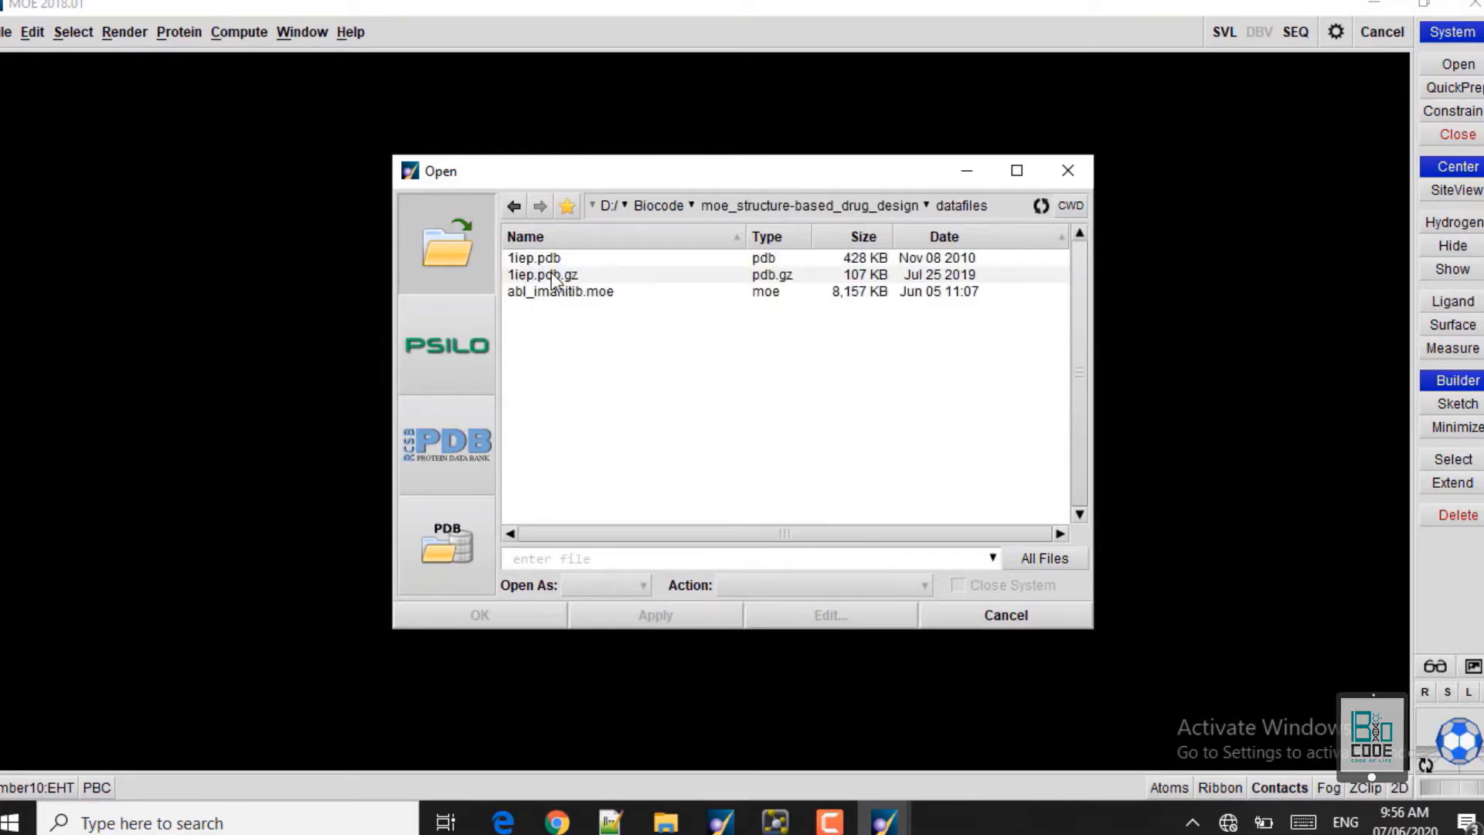
click(553, 277)
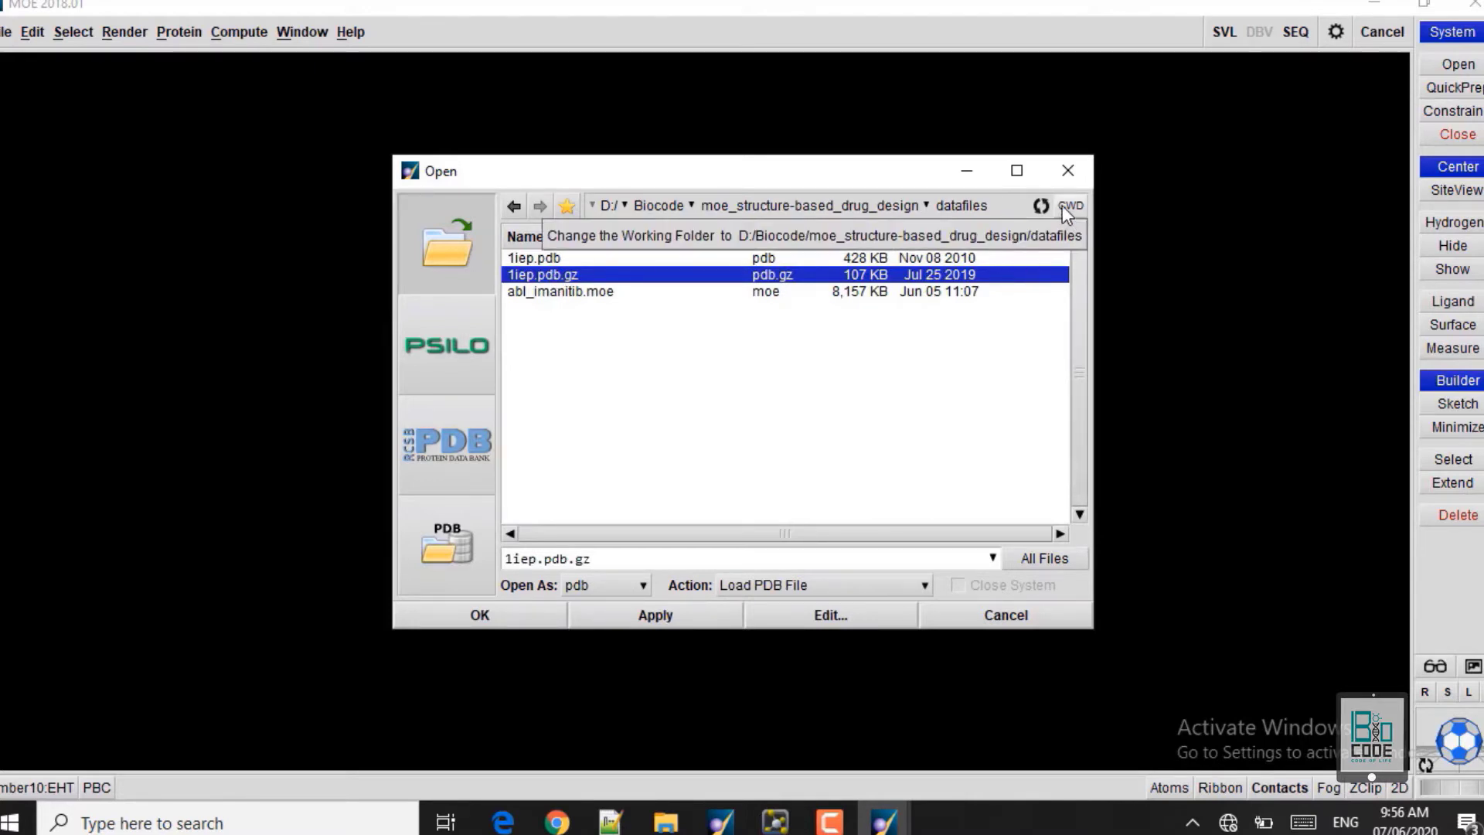
click(1063, 207)
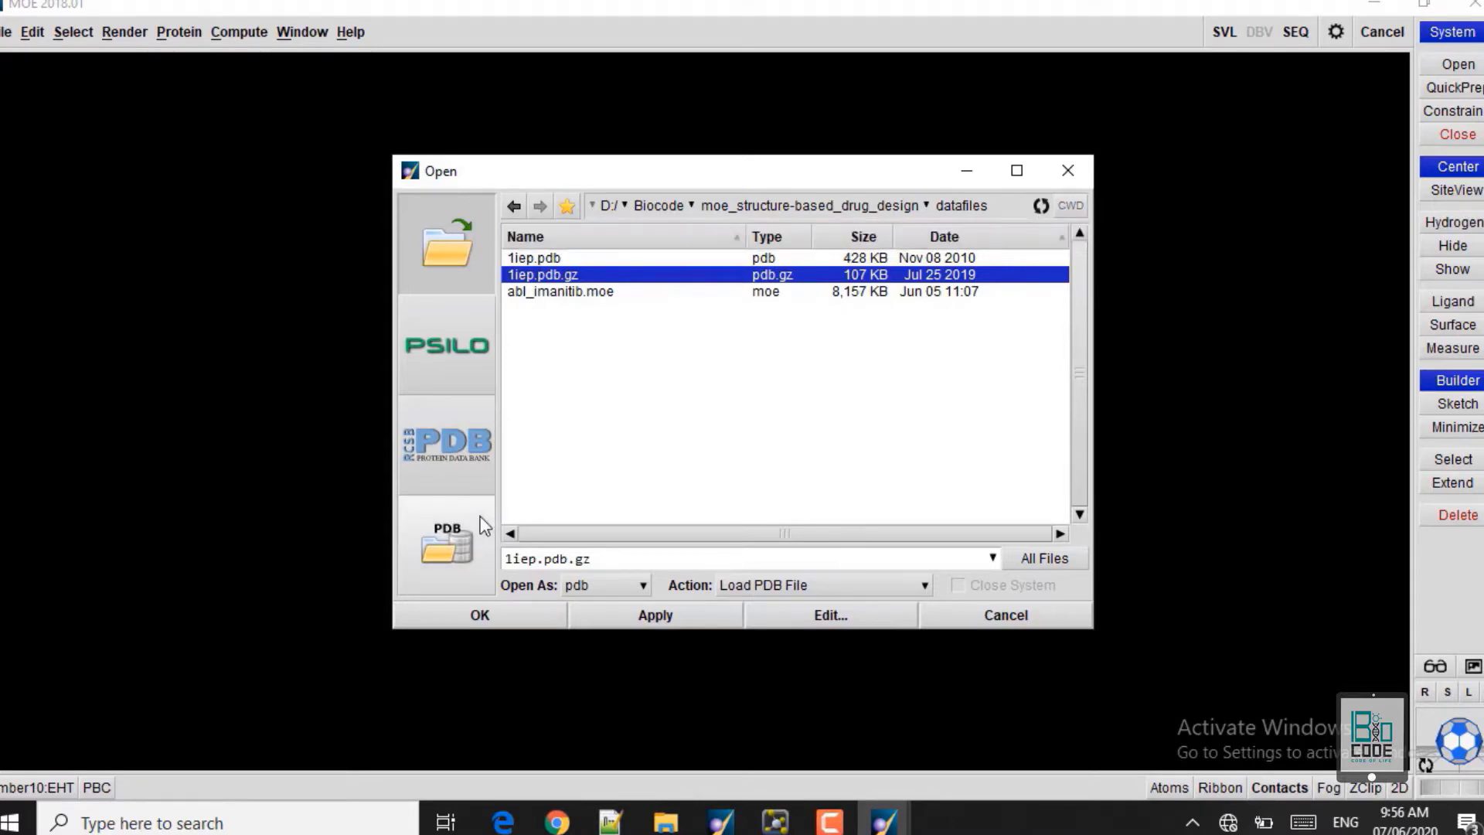
- Load the selected PDB file with Biomolecule Assembly symmetry, using the 1 - 1 chain assembly
click(499, 619)
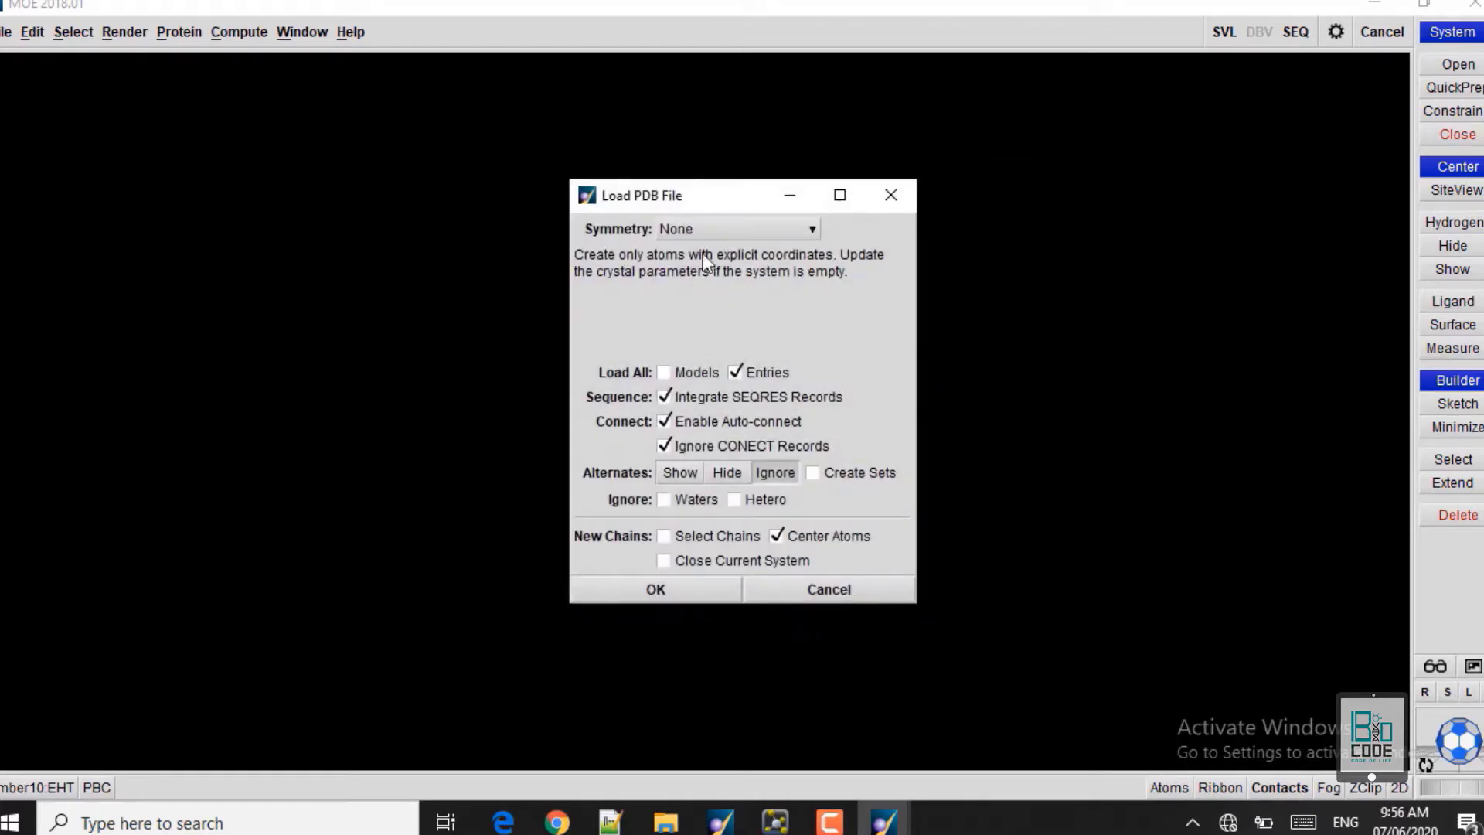
click(759, 229)
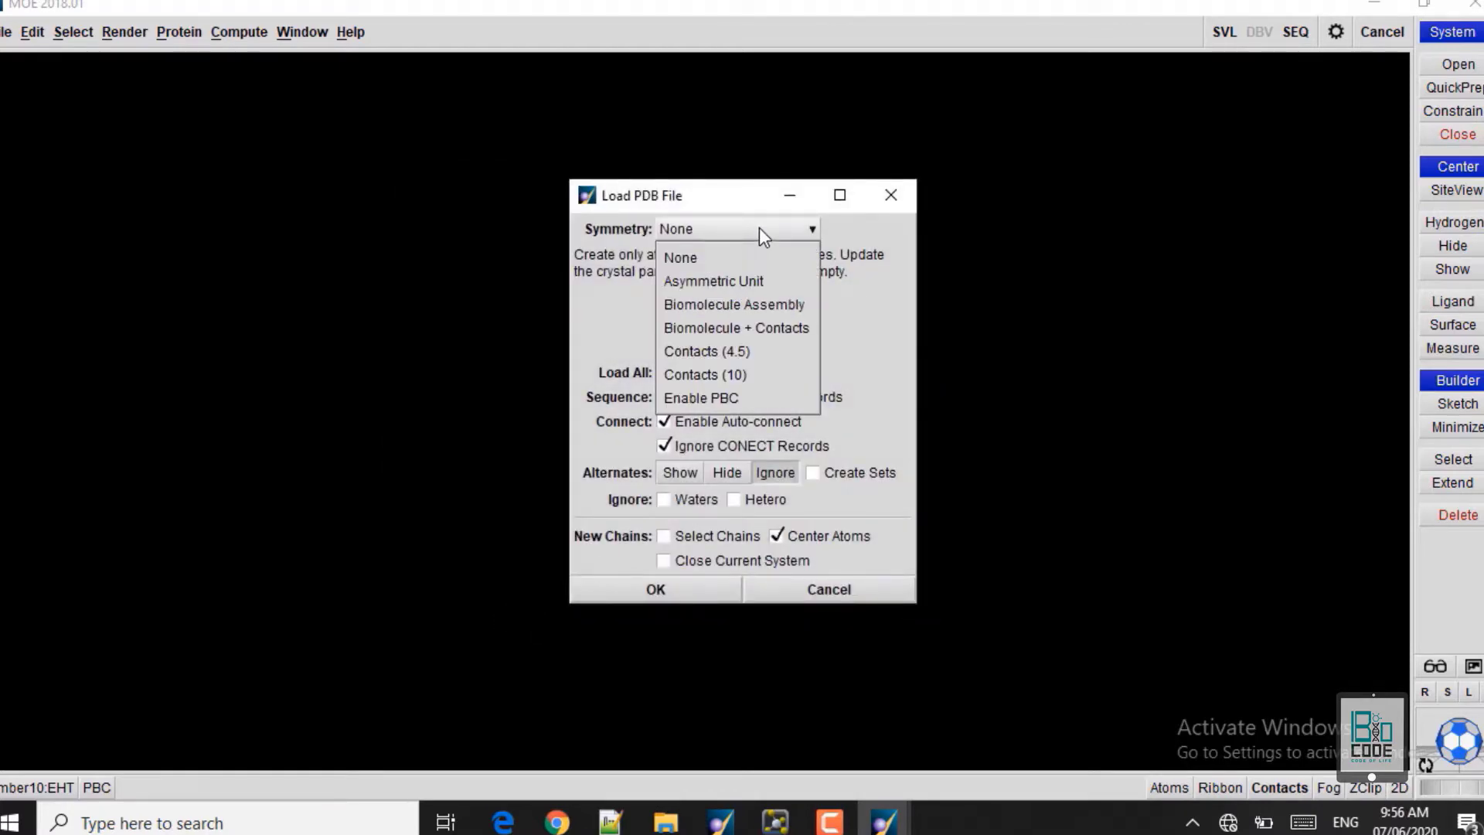
click(730, 304)
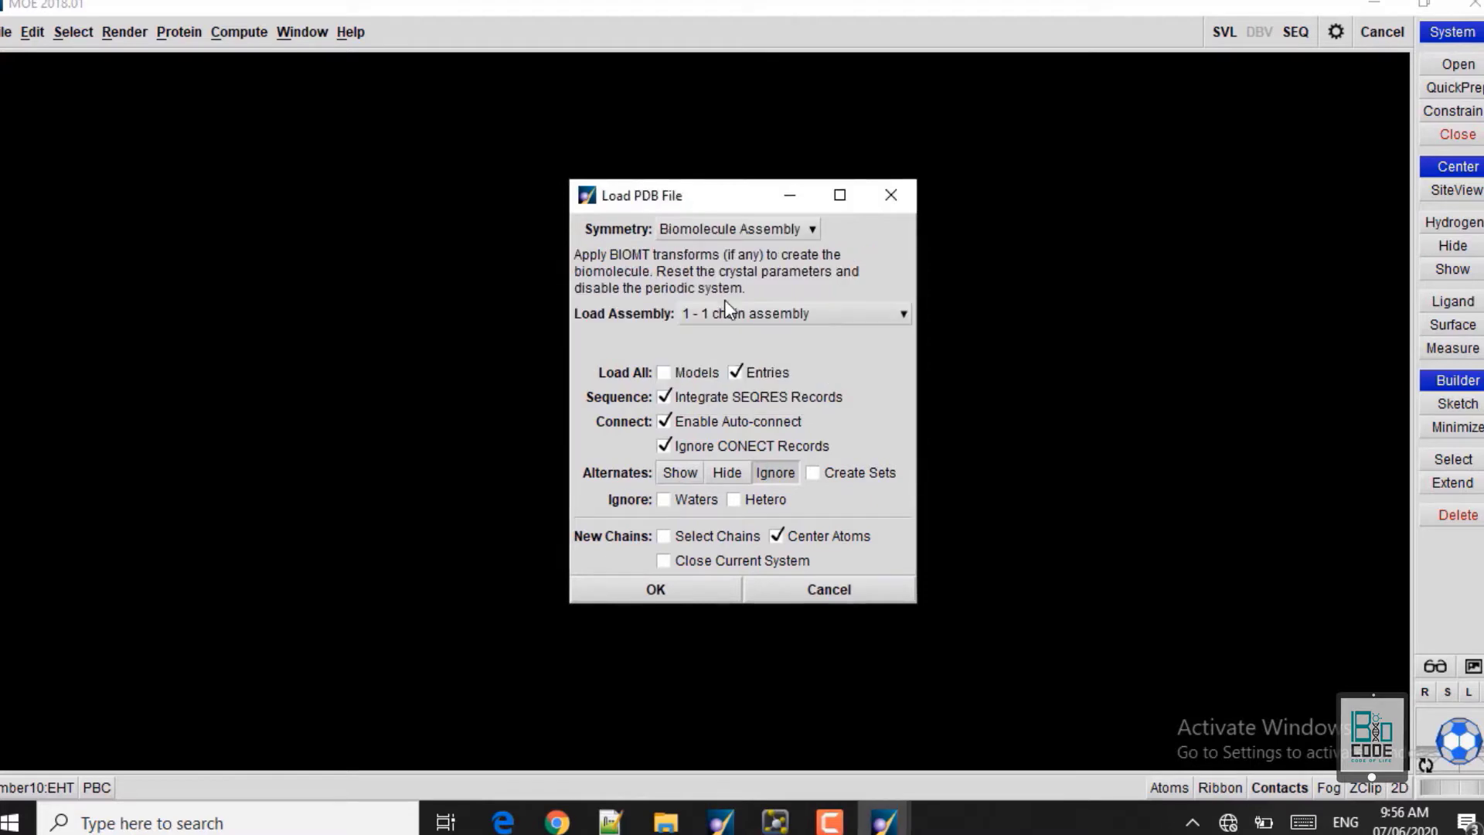
click(780, 313)
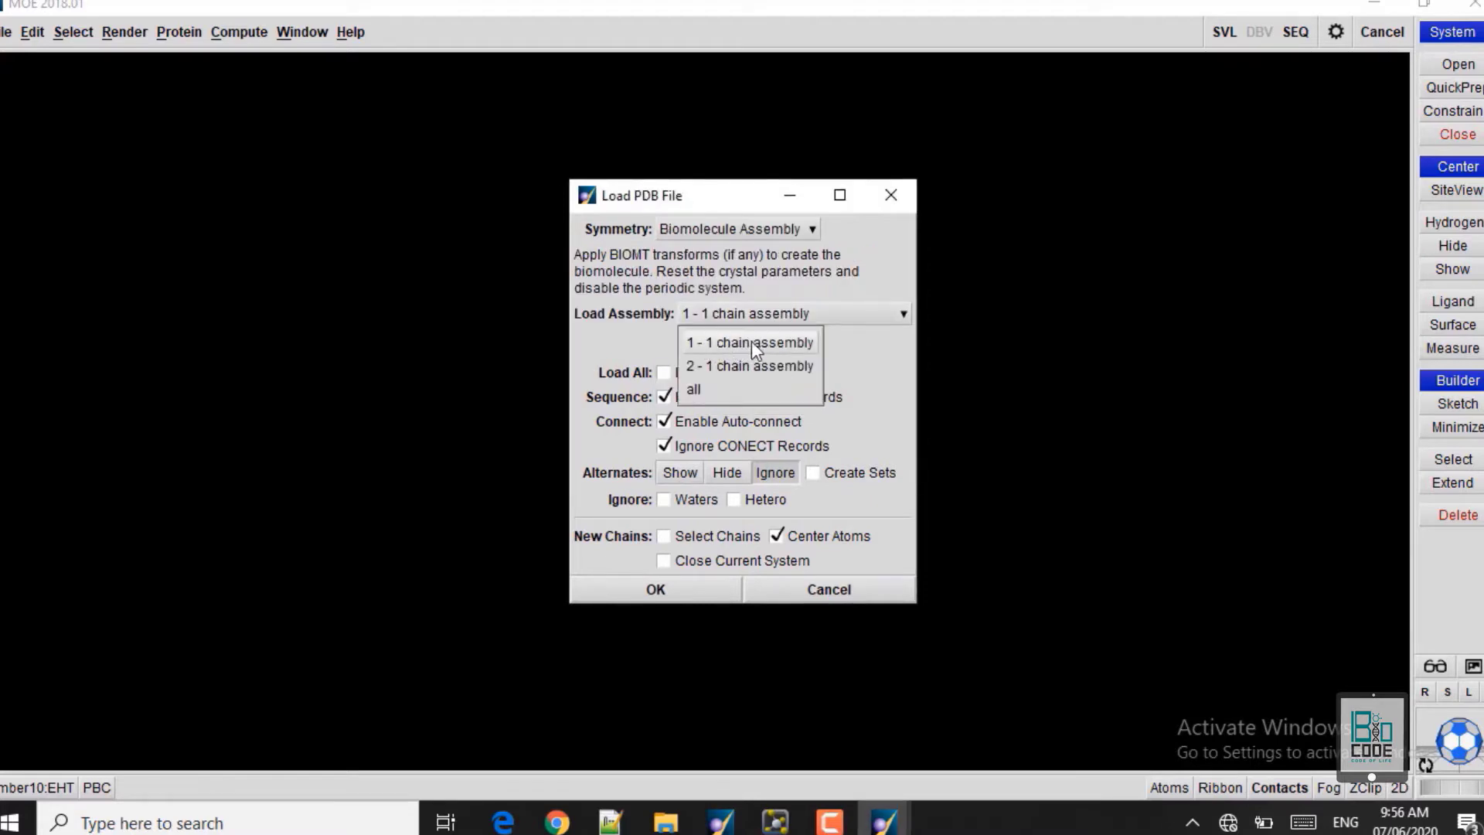
click(764, 343)
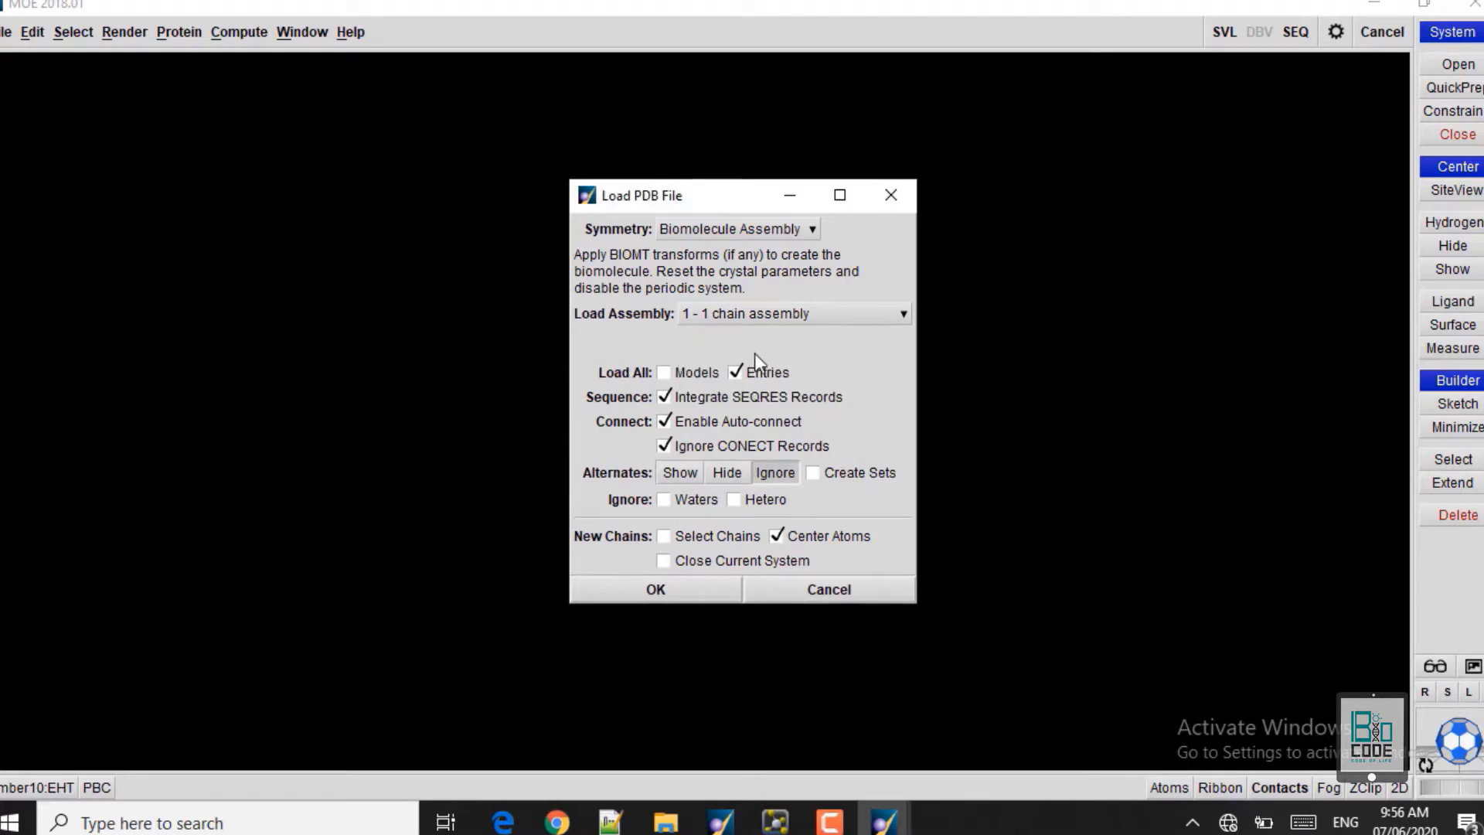
click(637, 591)
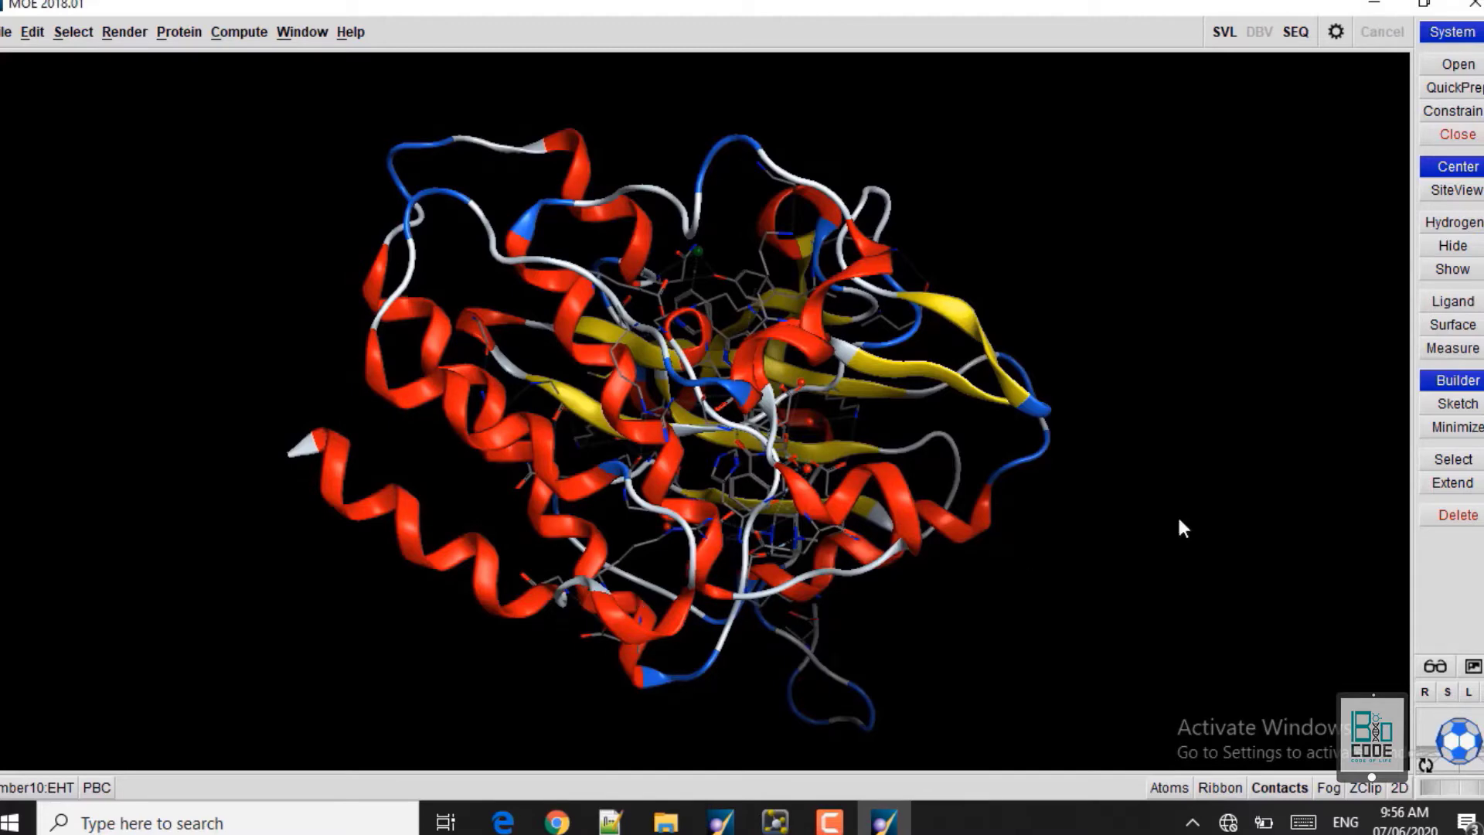
- Focus the view on the ligand binding site with SiteView and hide the receptor's ribbon
click(1468, 190)
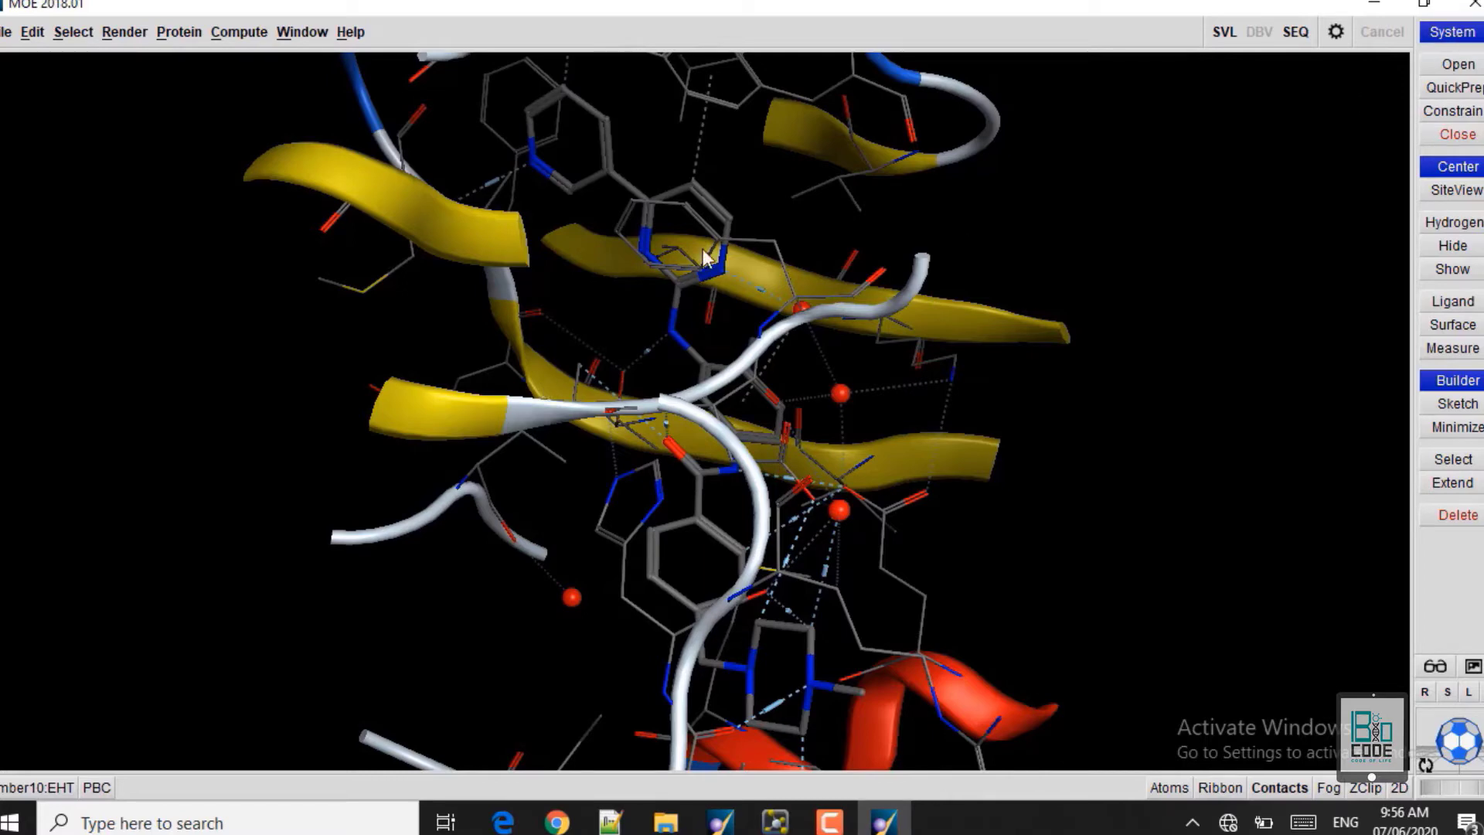
click(1453, 35)
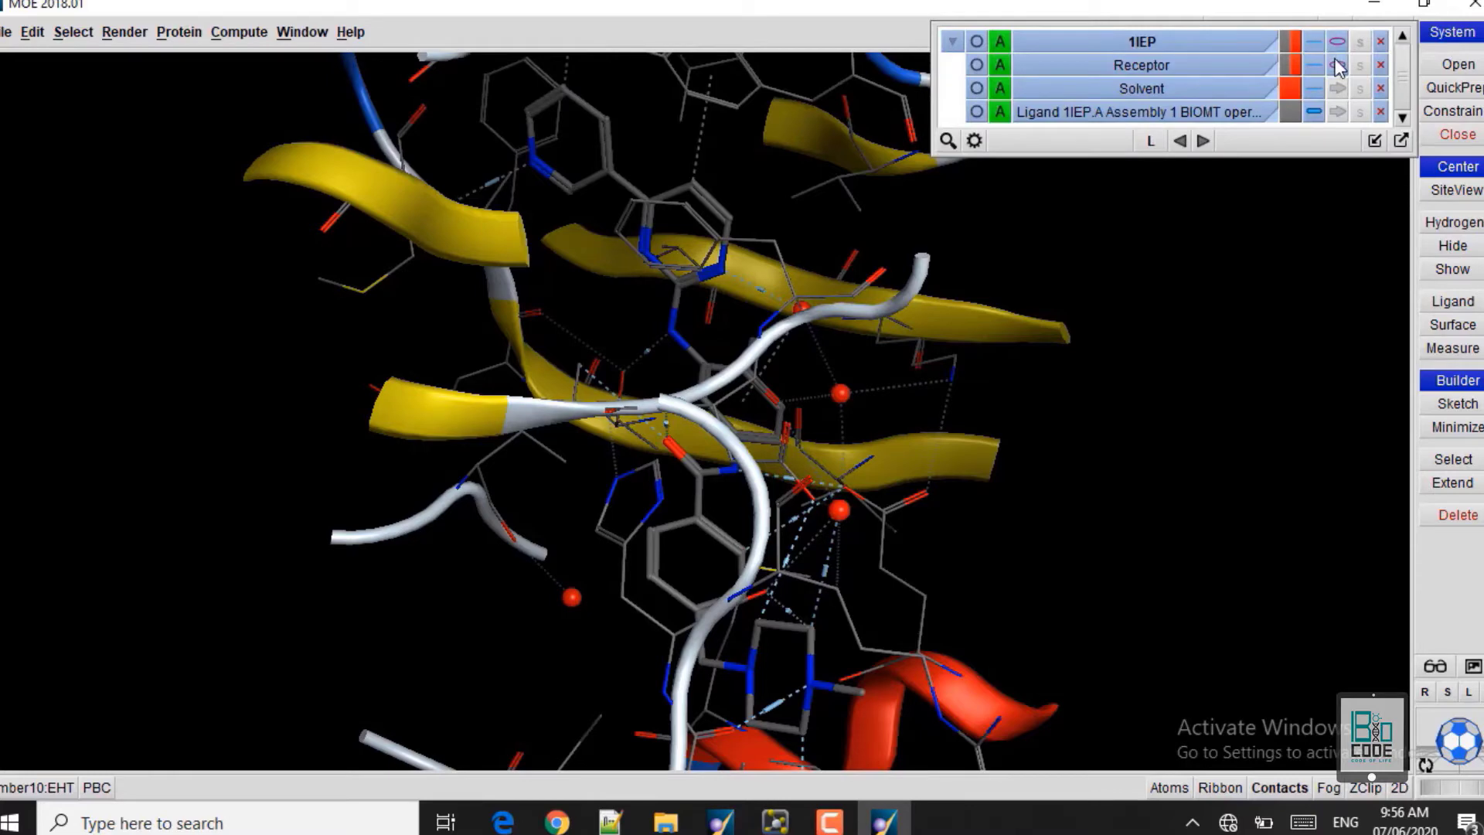
click(1337, 67)
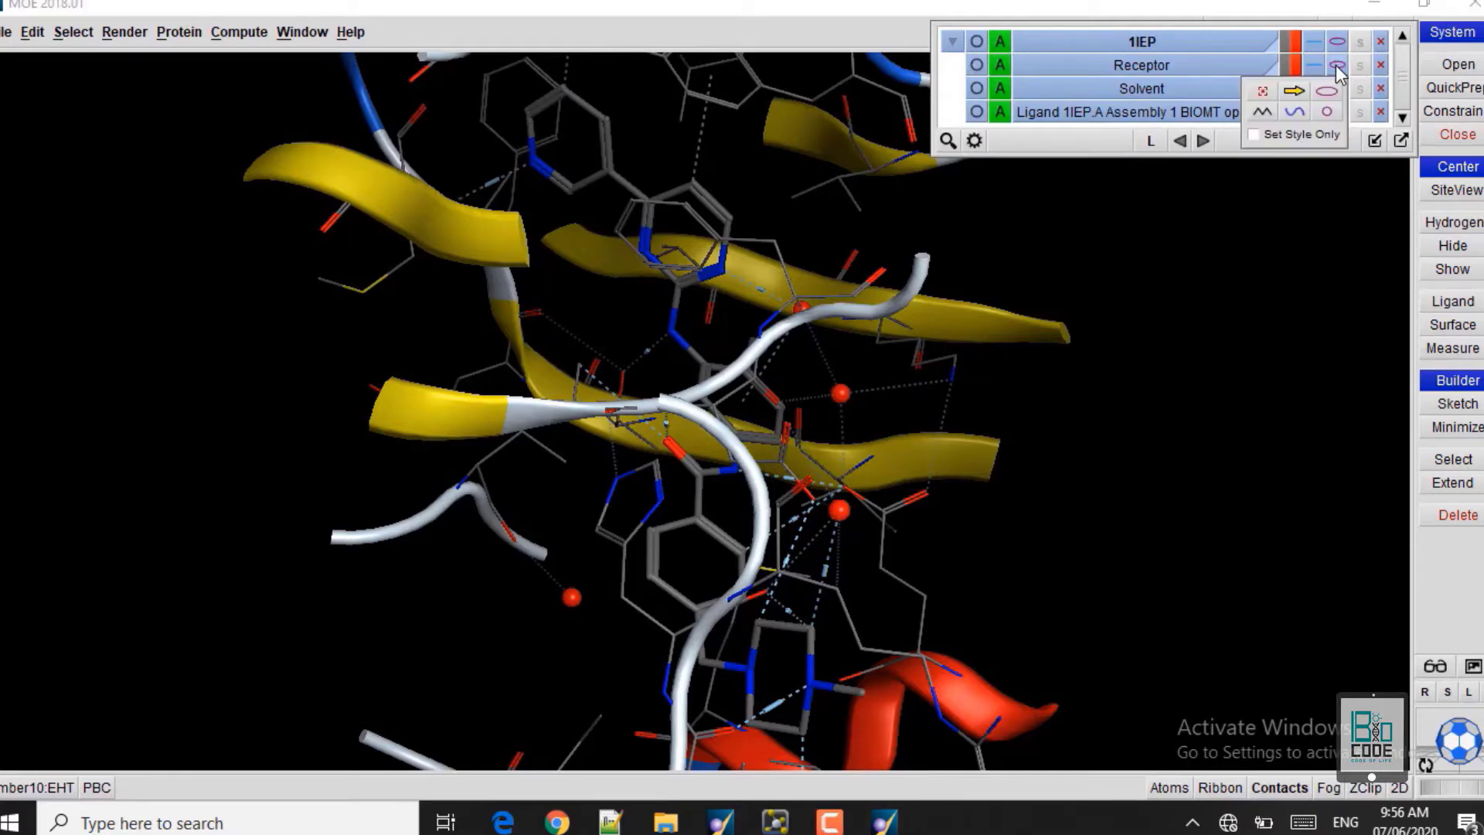
click(1263, 95)
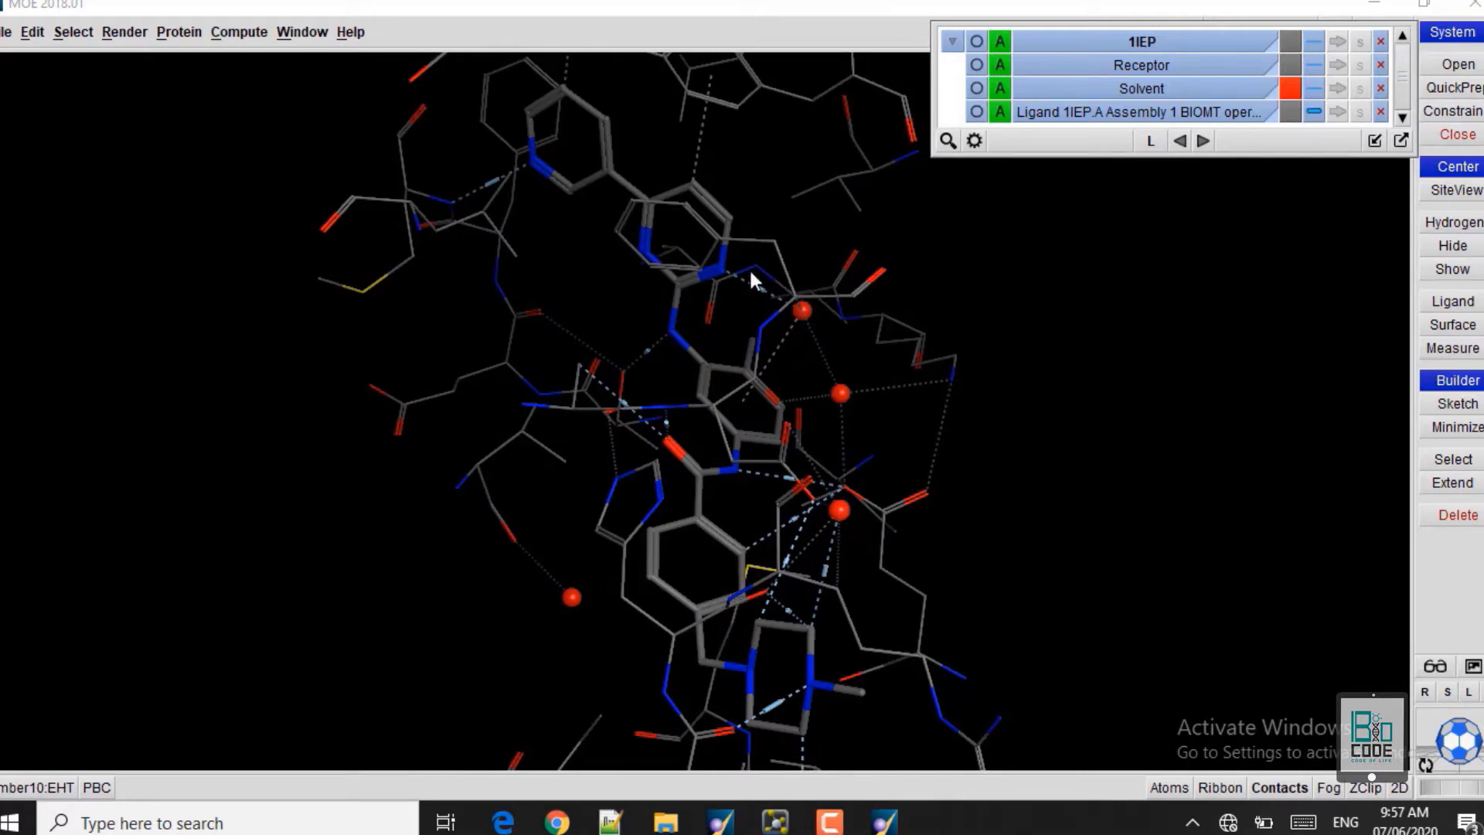
- Color the receptor's carbon atoms green and the ligand's carbon atoms white
click(1287, 71)
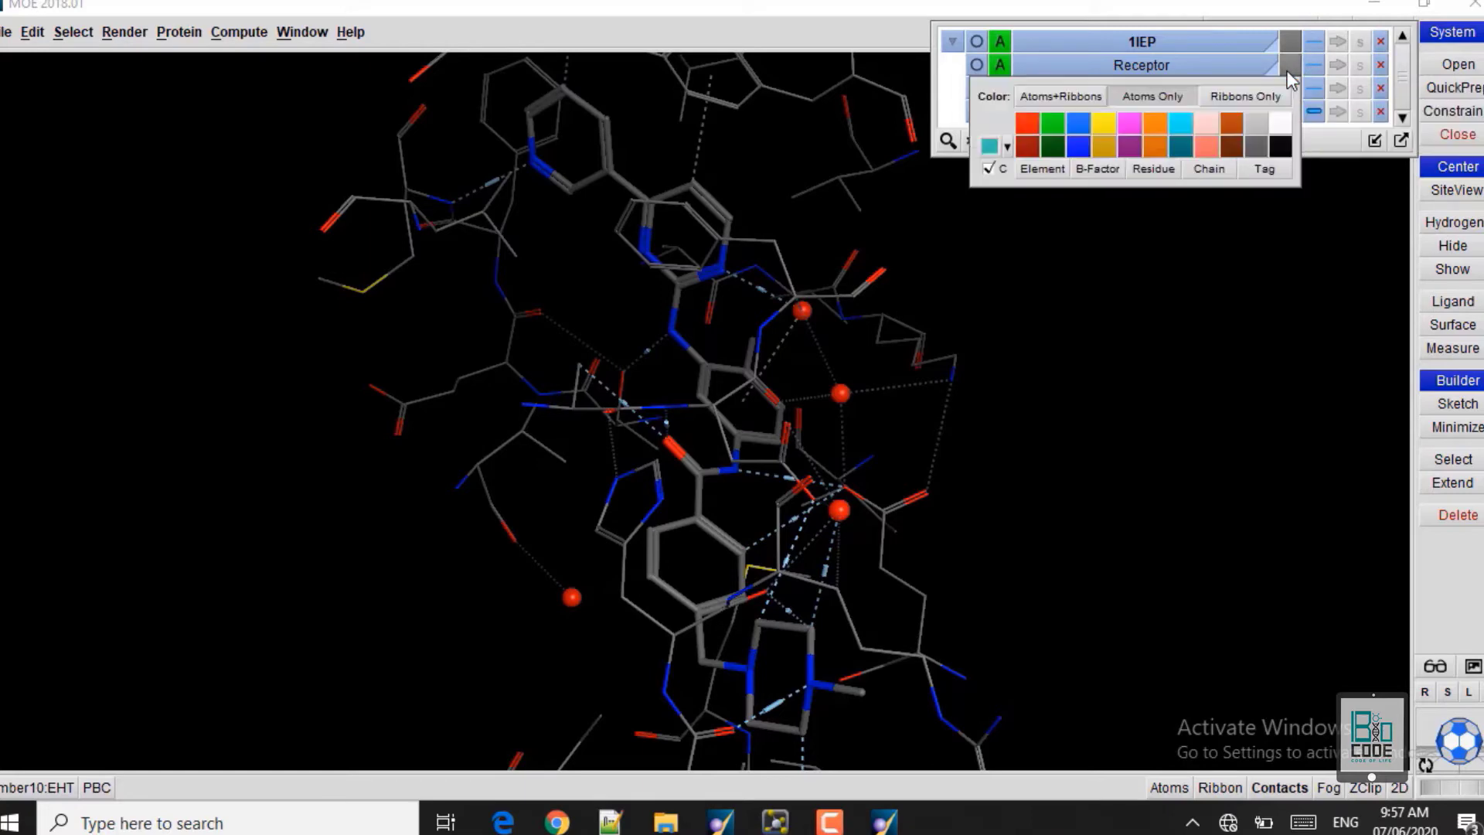
click(1056, 124)
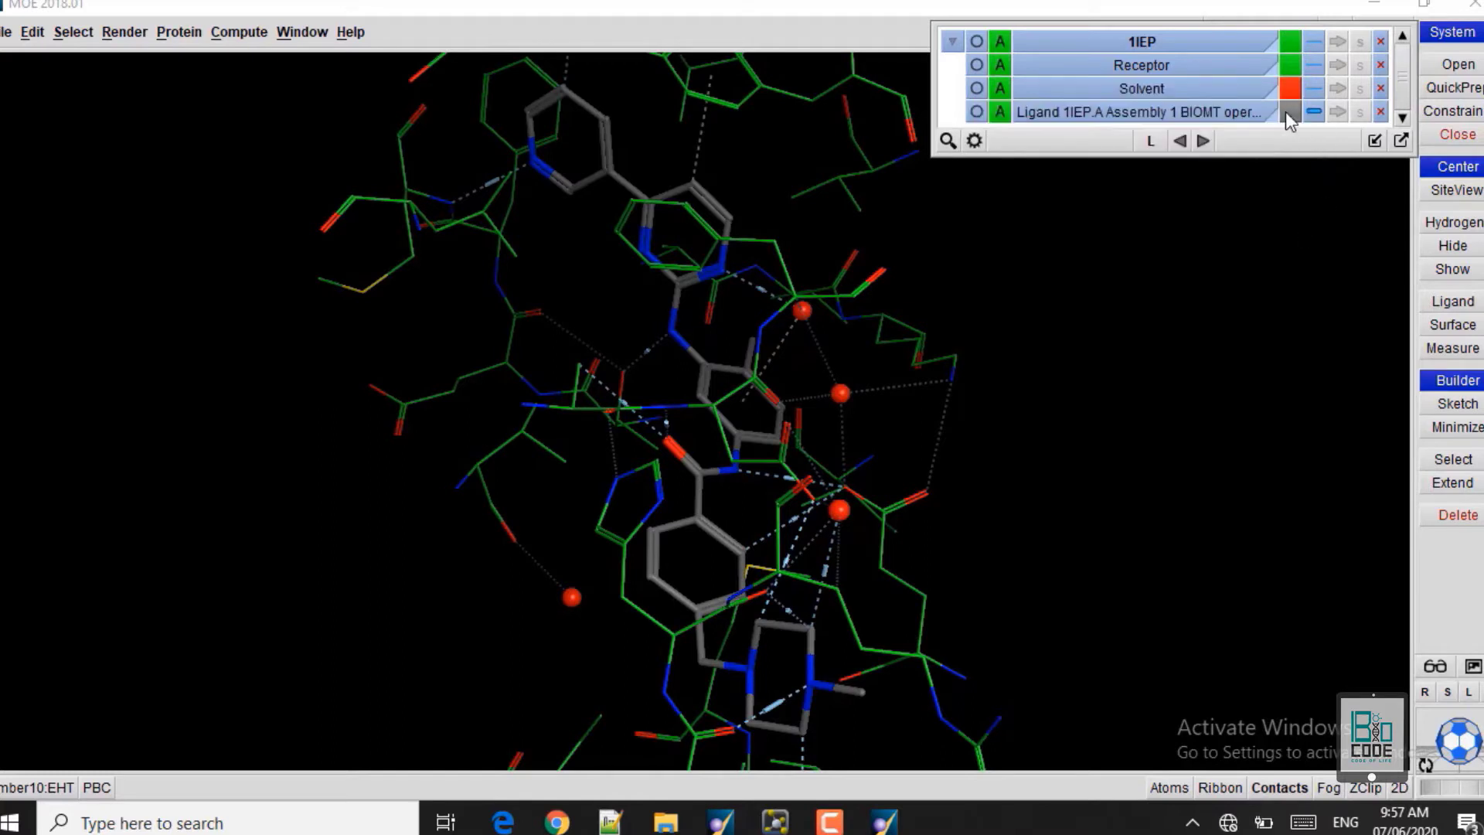
click(1286, 111)
click(1279, 173)
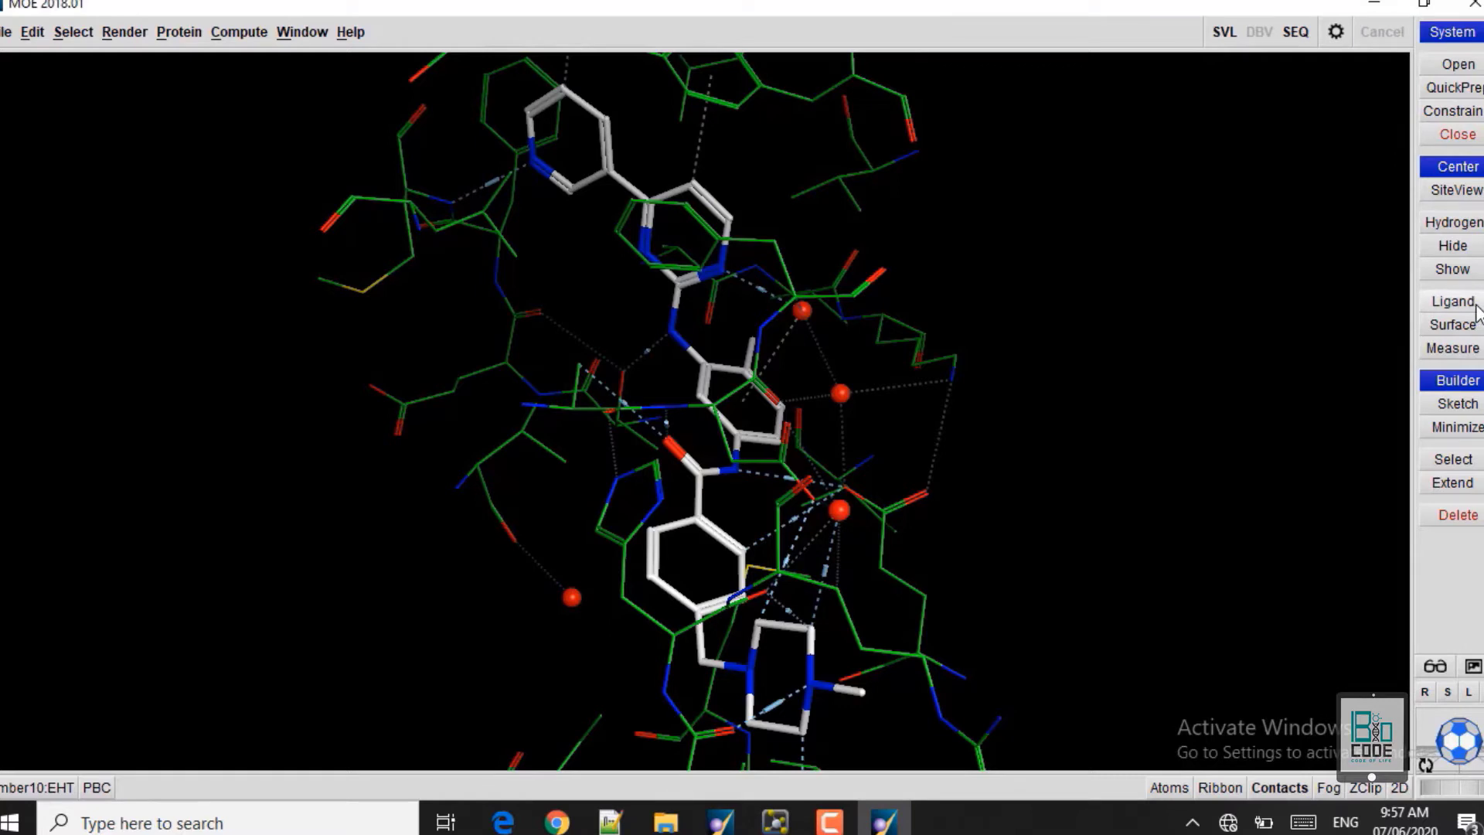
- Inspect the ligand's structure as a 2D molecule depiction, and close the viewer
click(1477, 310)
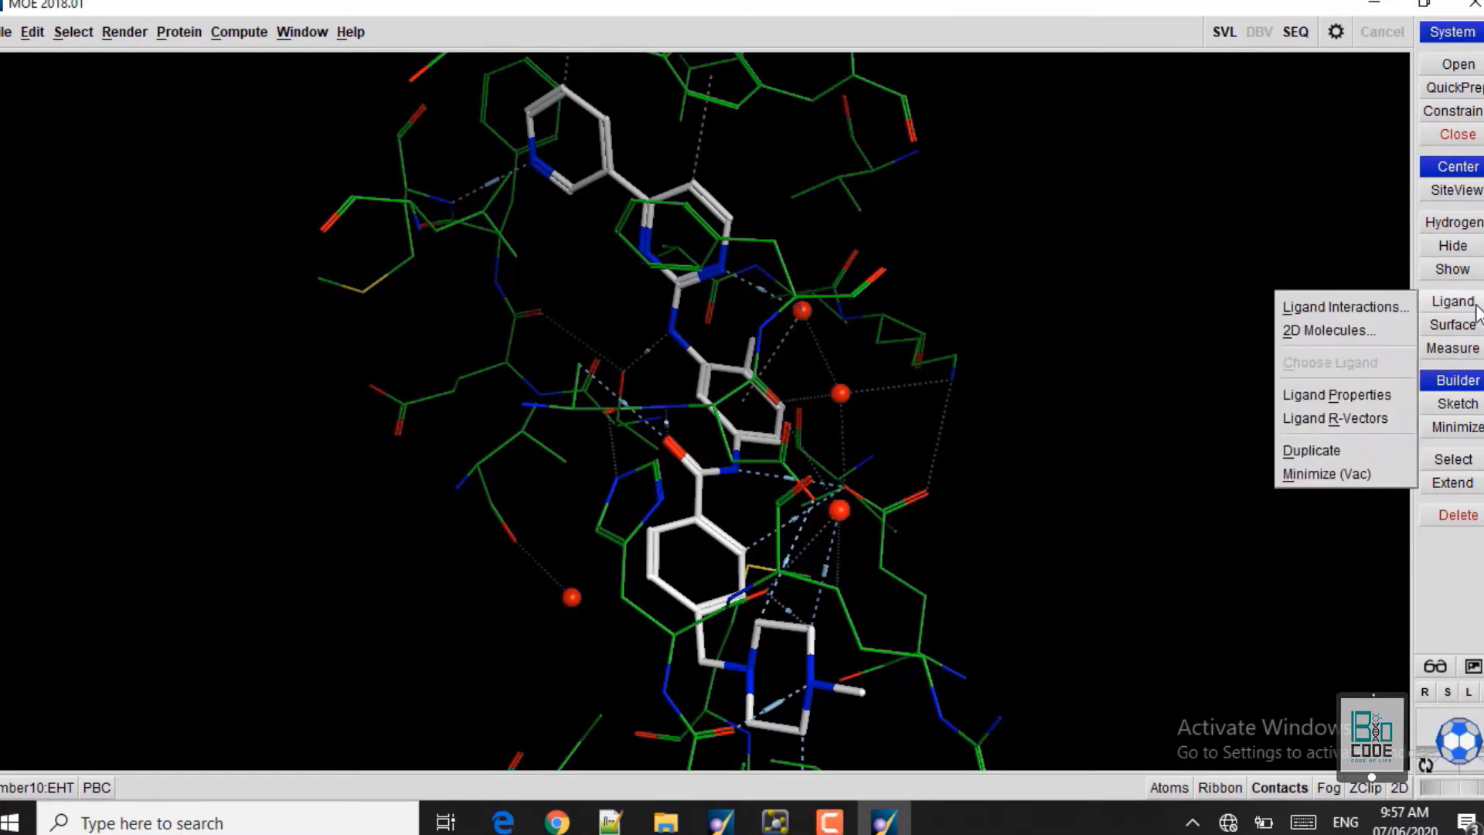
click(1344, 333)
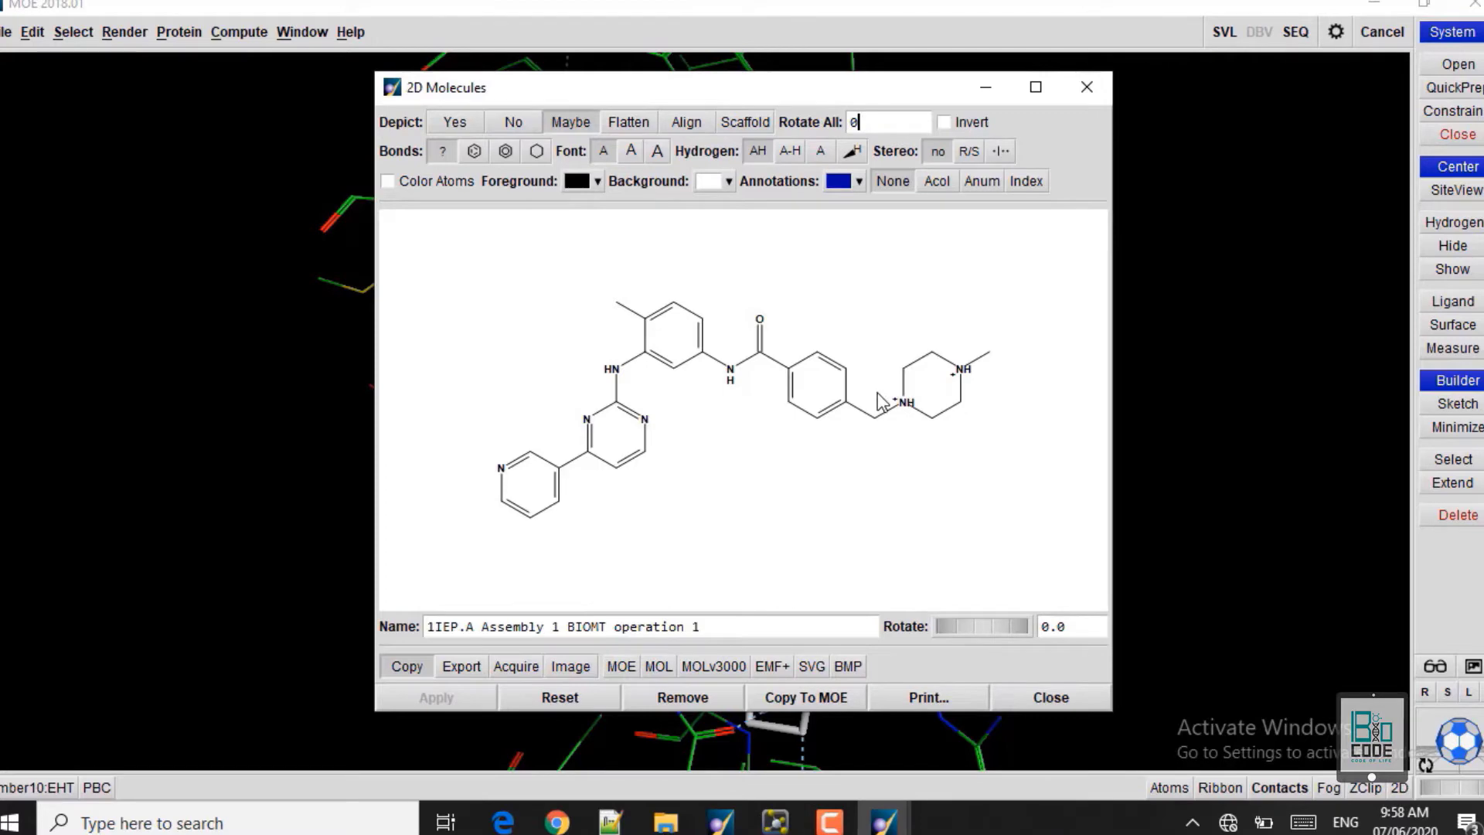
click(1087, 88)
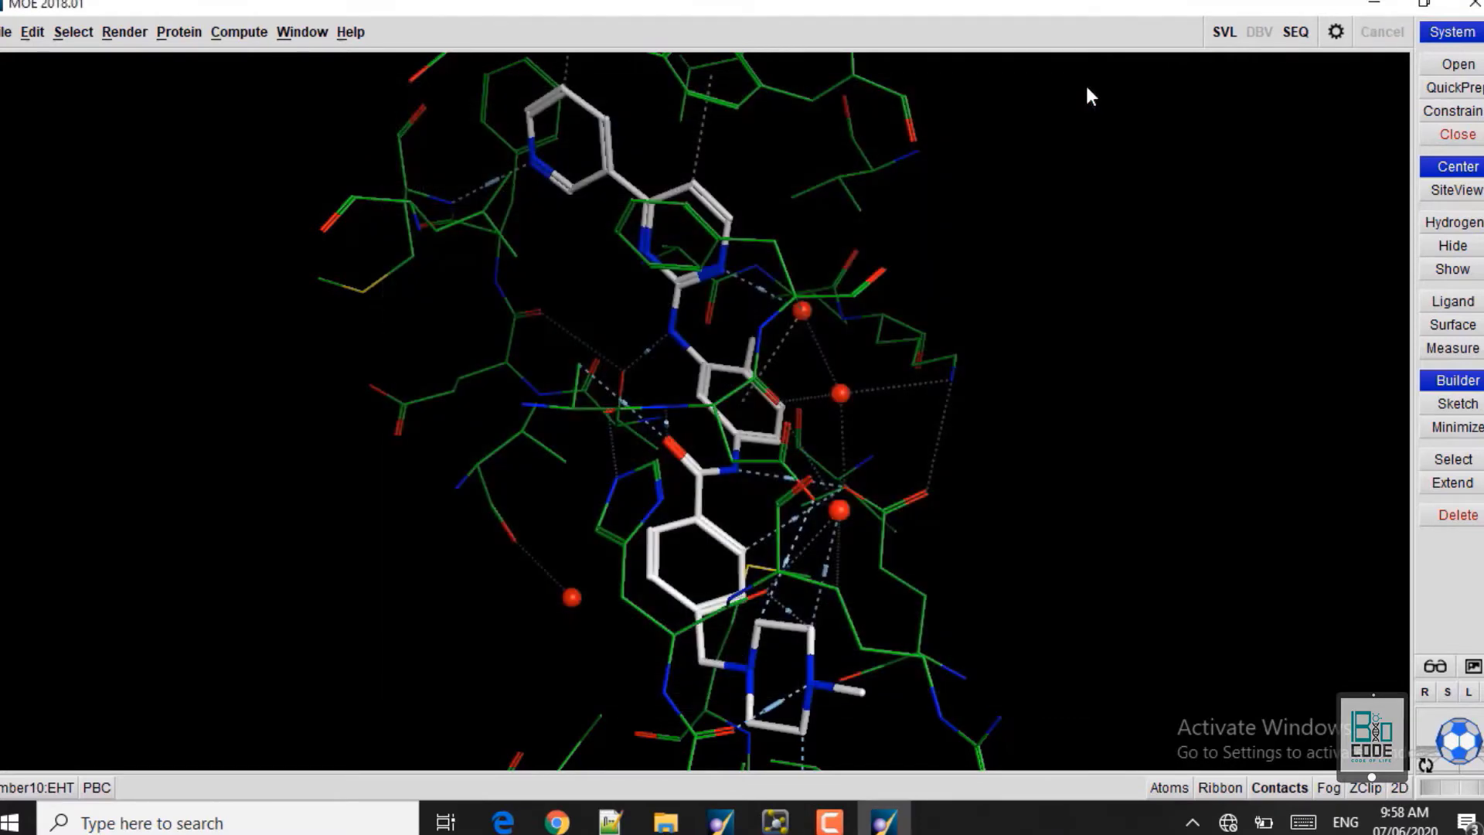
- Choose the Amber10:EHT forcefield with R-Field solvation in the potential setup and close it
click(42, 790)
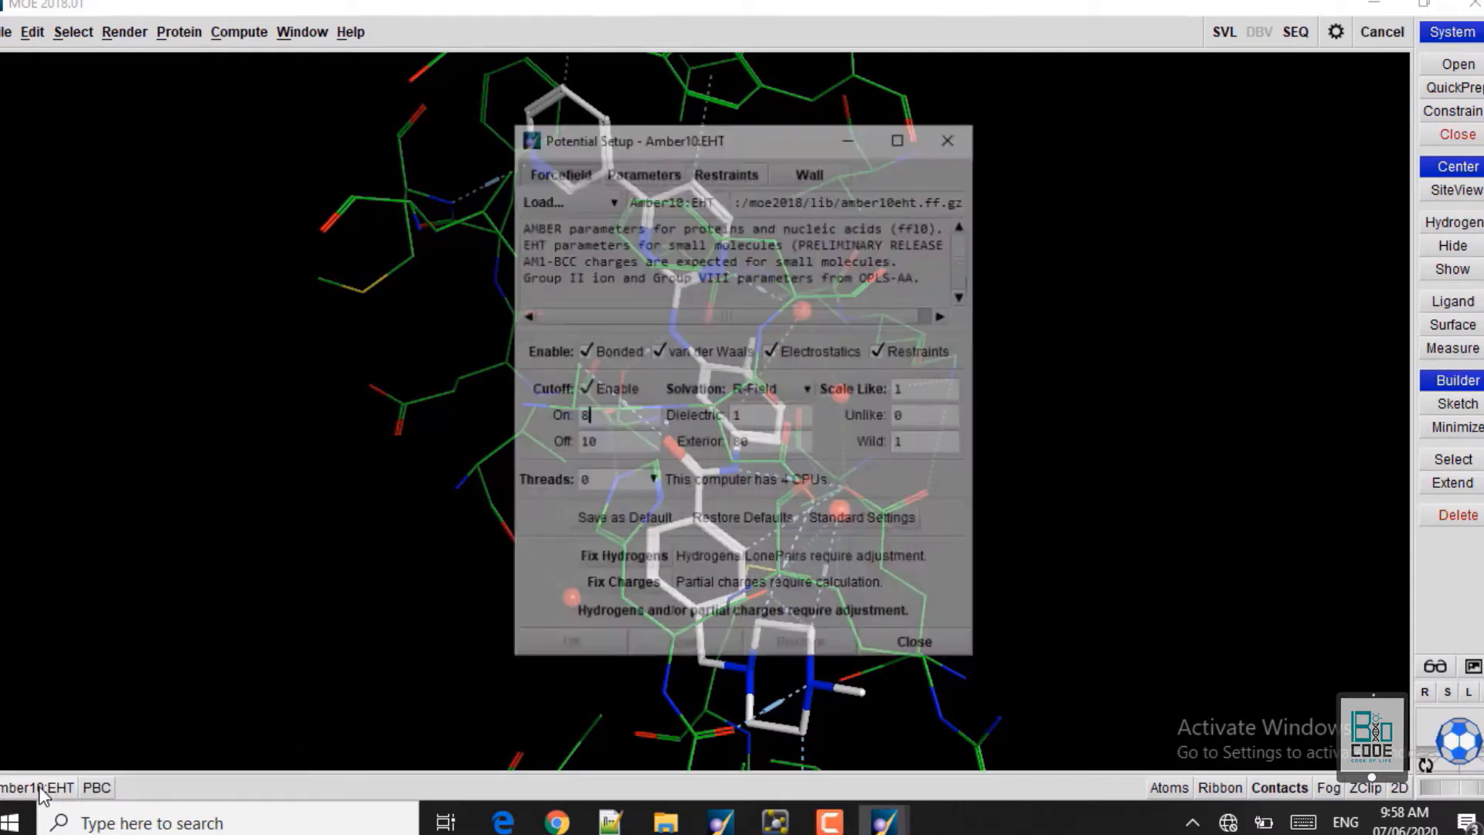
click(587, 202)
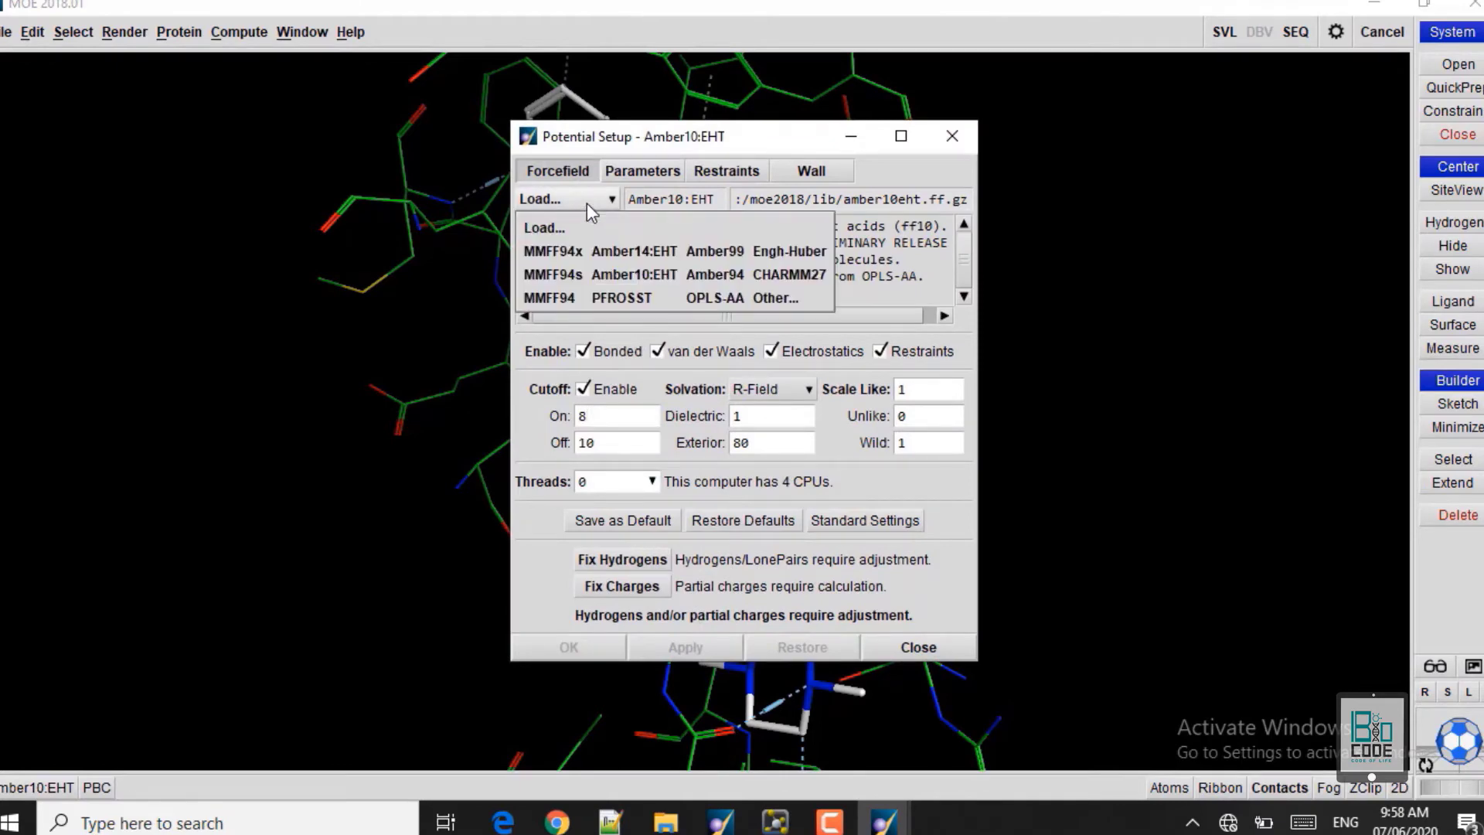
click(617, 275)
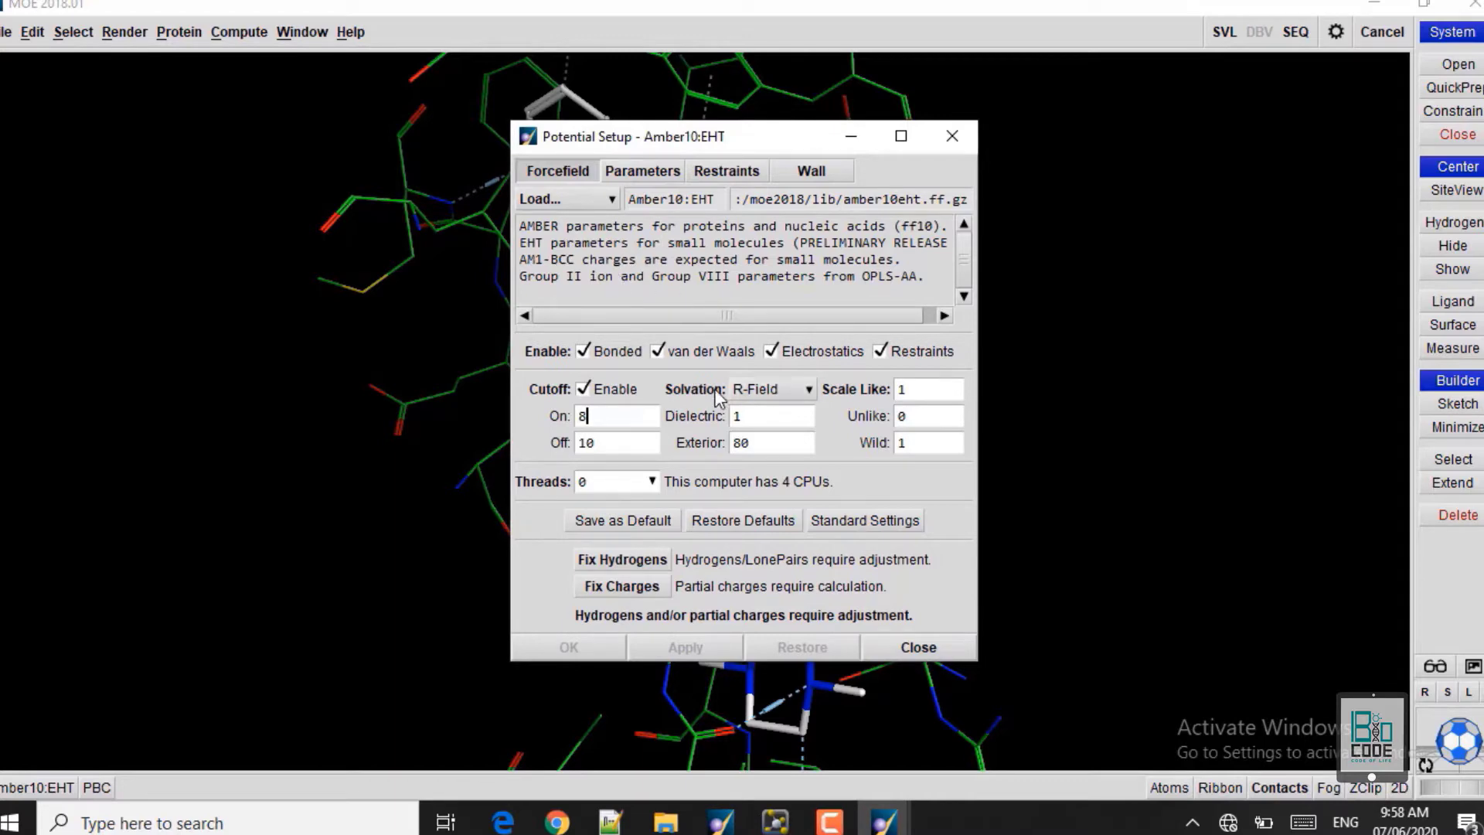
click(762, 388)
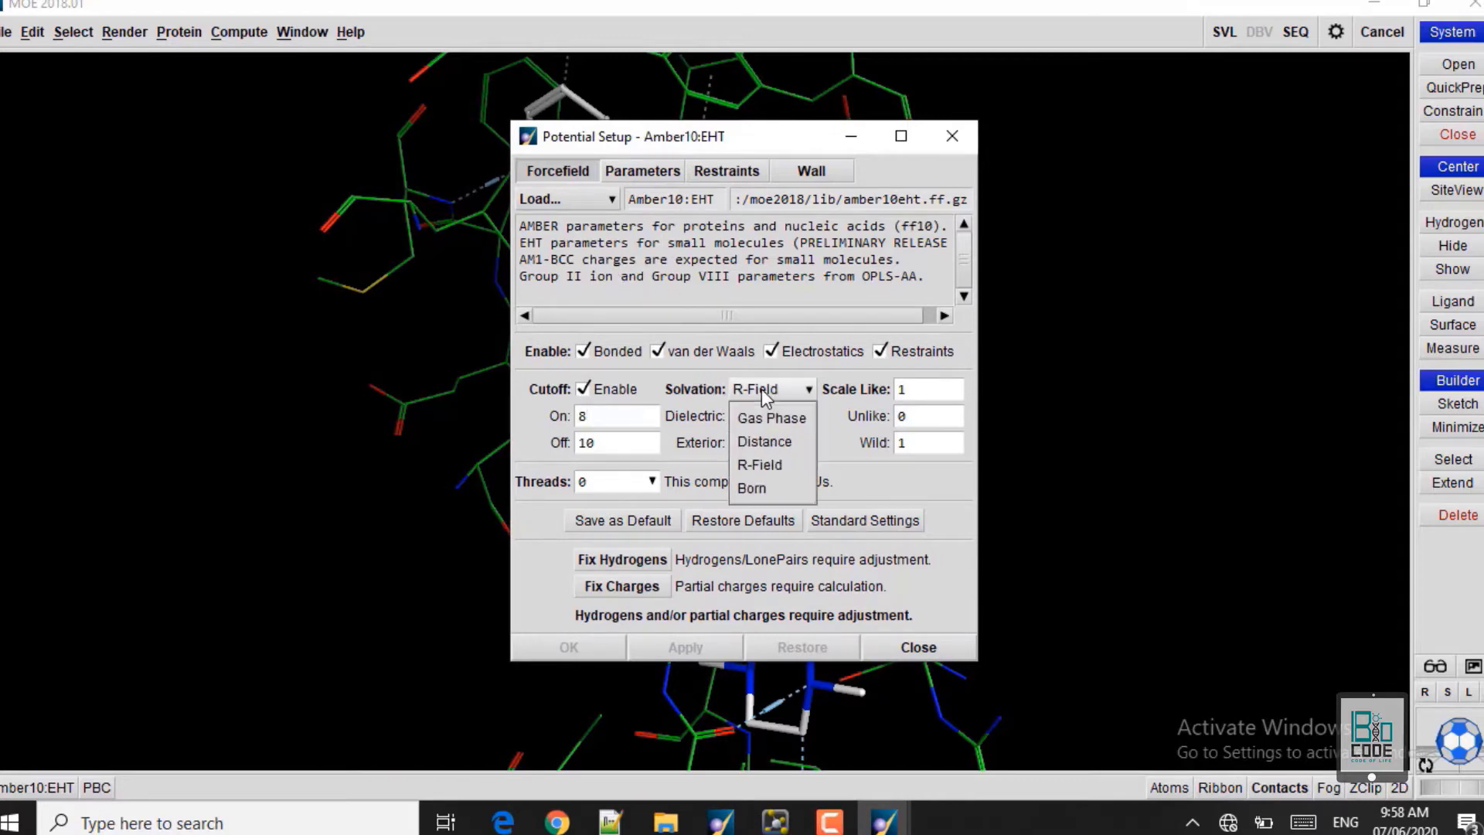
click(764, 465)
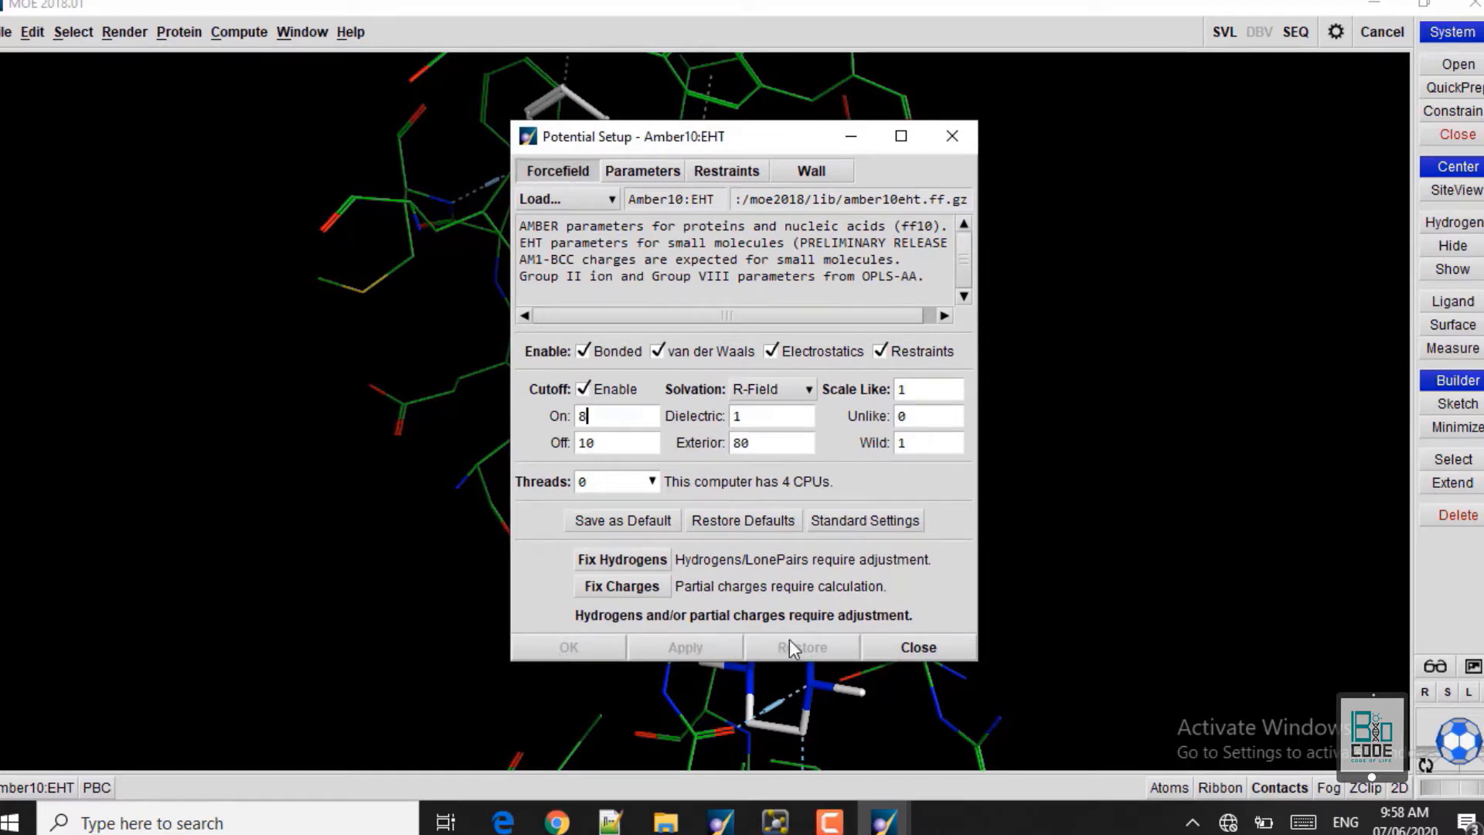
click(918, 648)
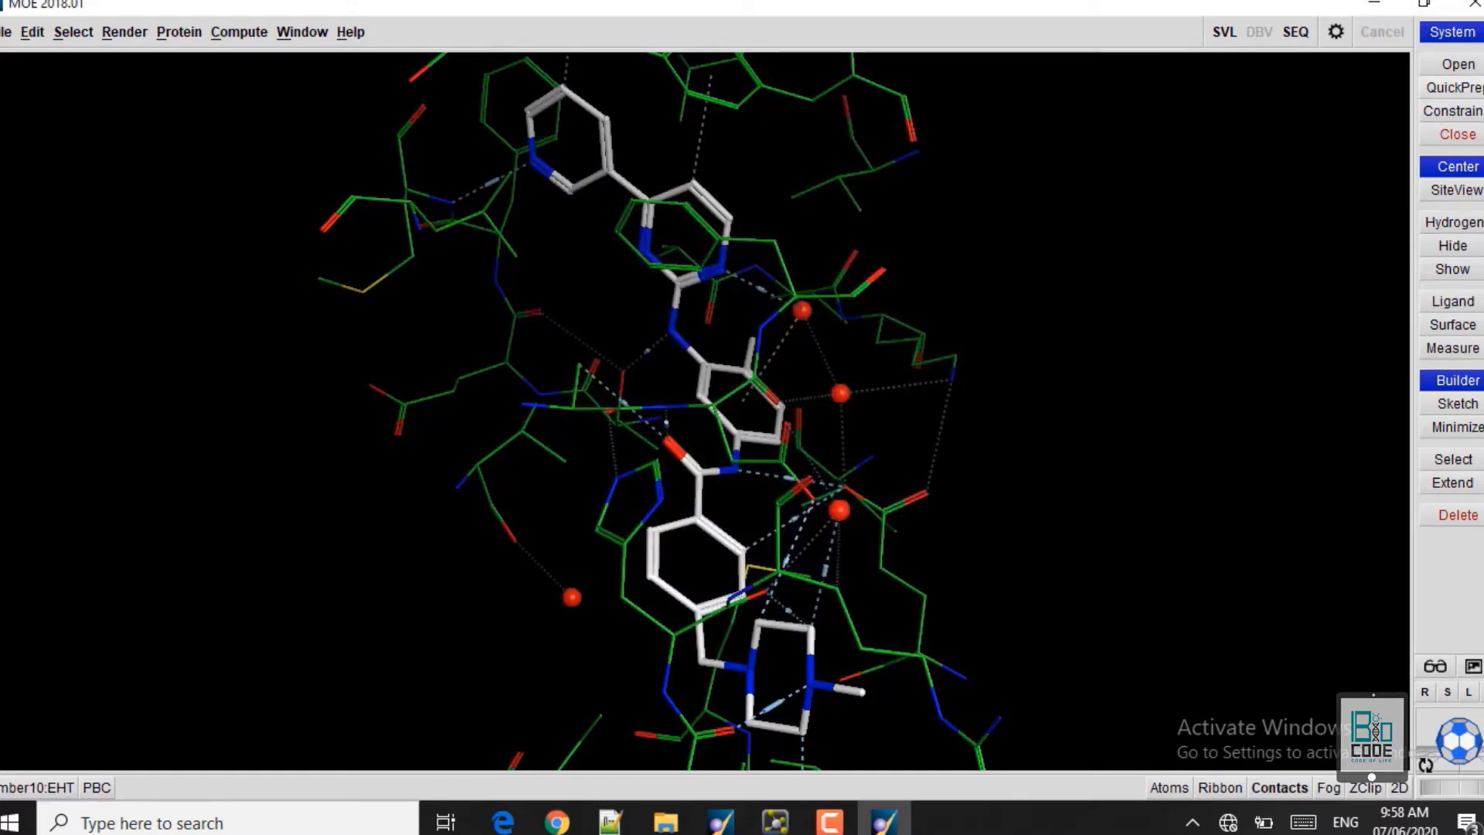
- Open the QuickPrep settings for preparing the loaded protein-ligand complex
click(1456, 88)
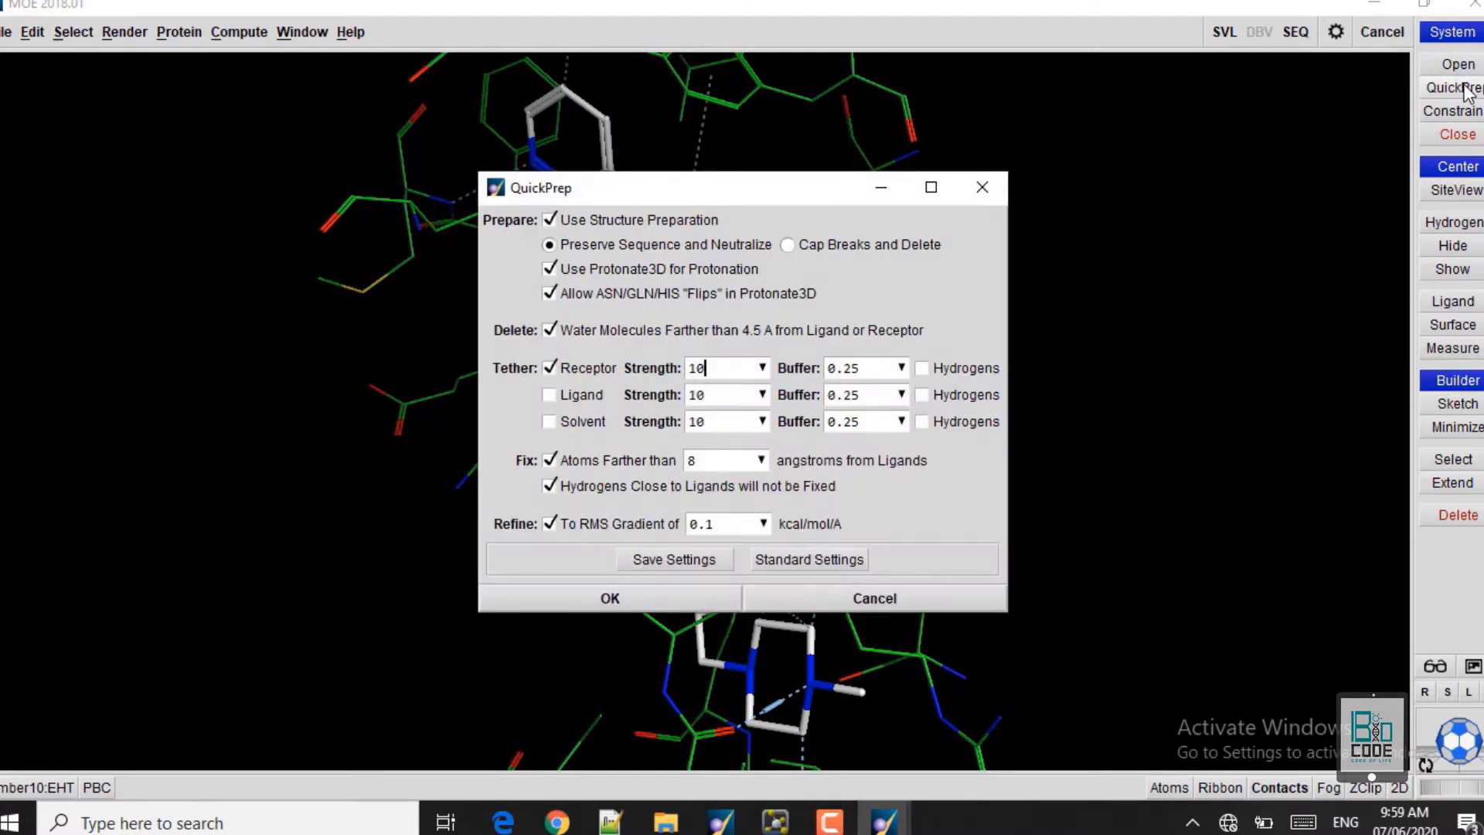
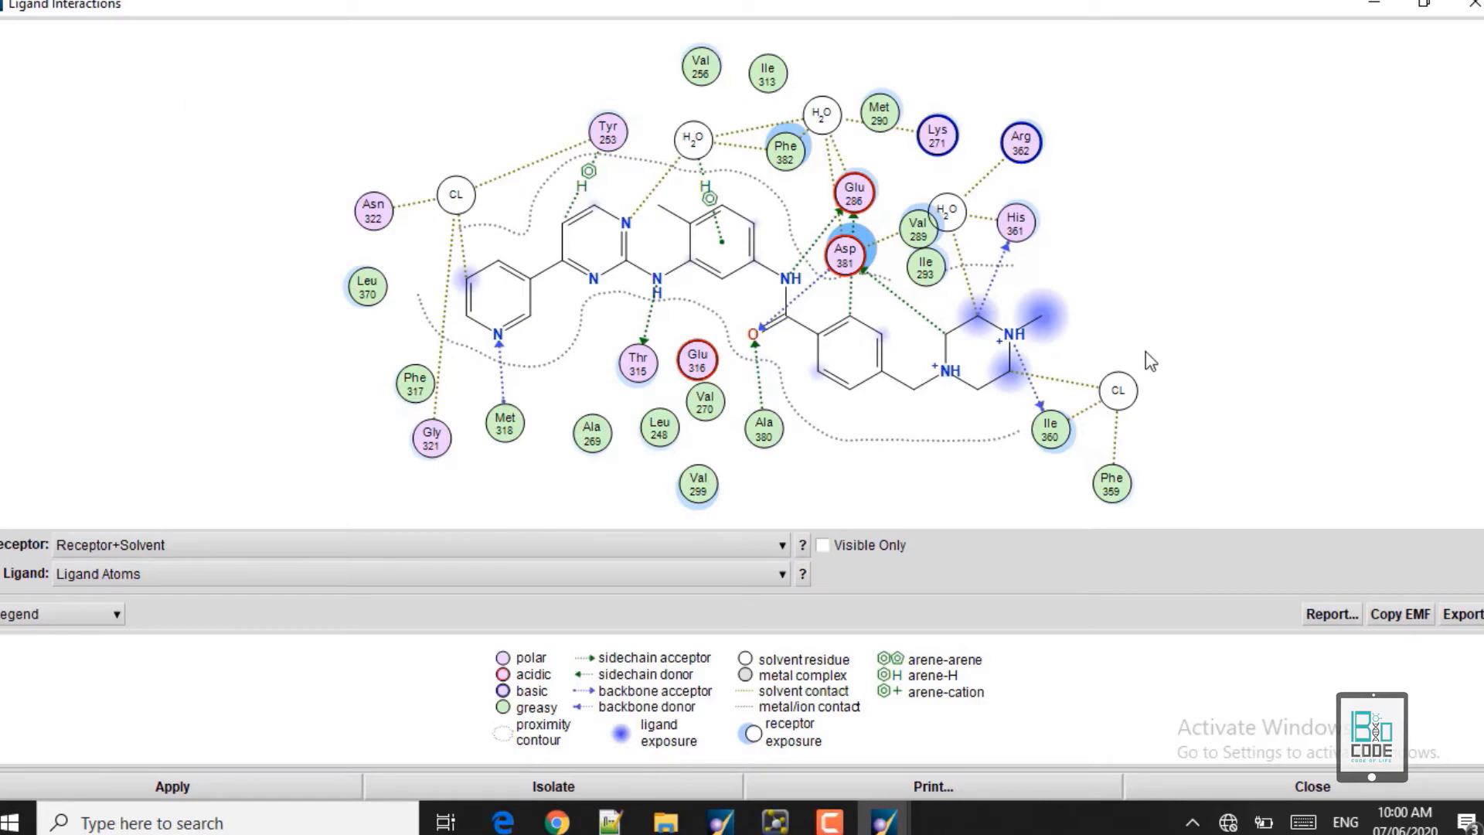
- Review the file format and resolution options for exporting the ligand interactions diagram, and close both the export dialog and the diagram
click(1476, 616)
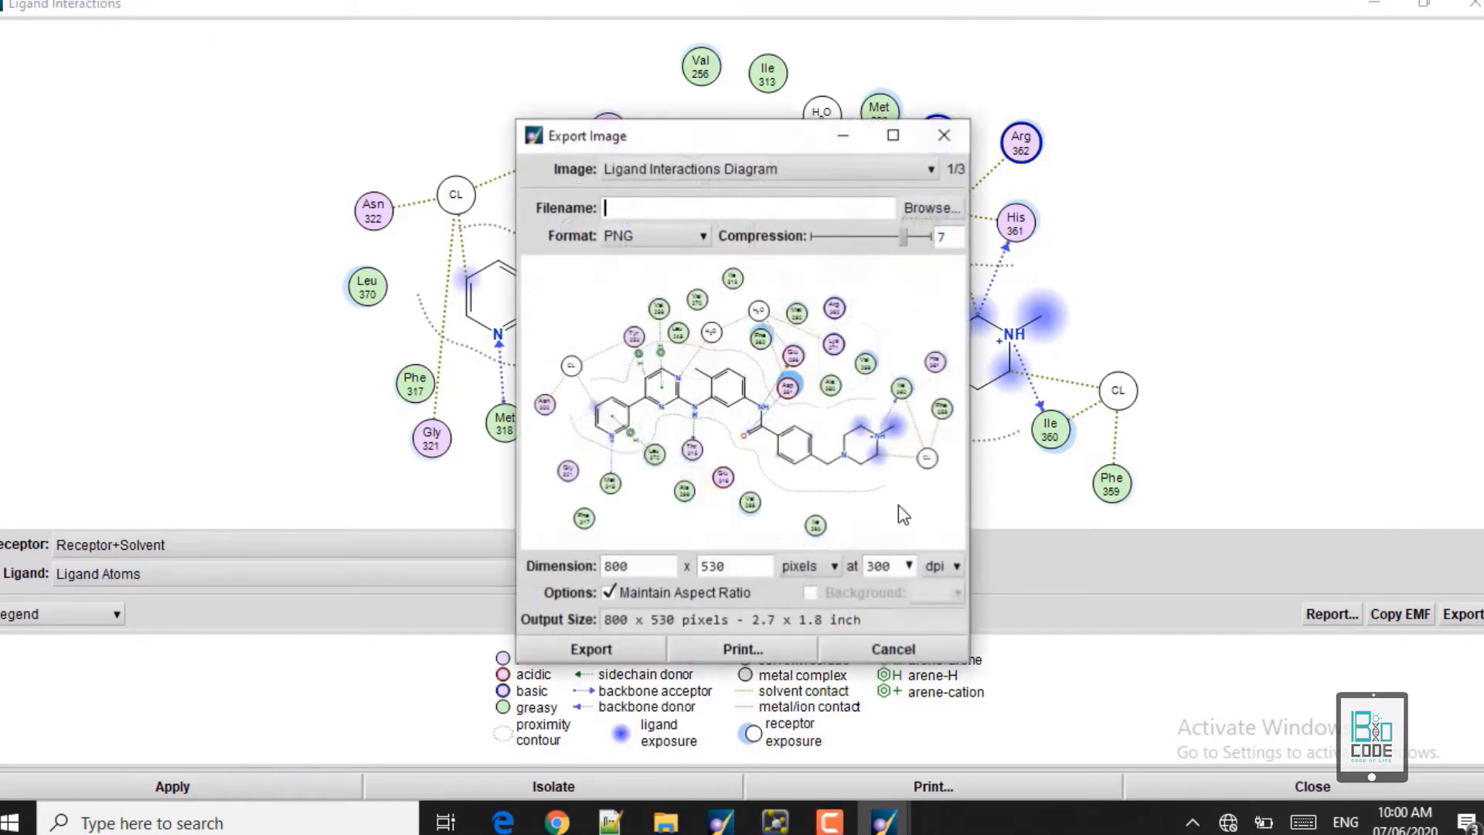
click(640, 234)
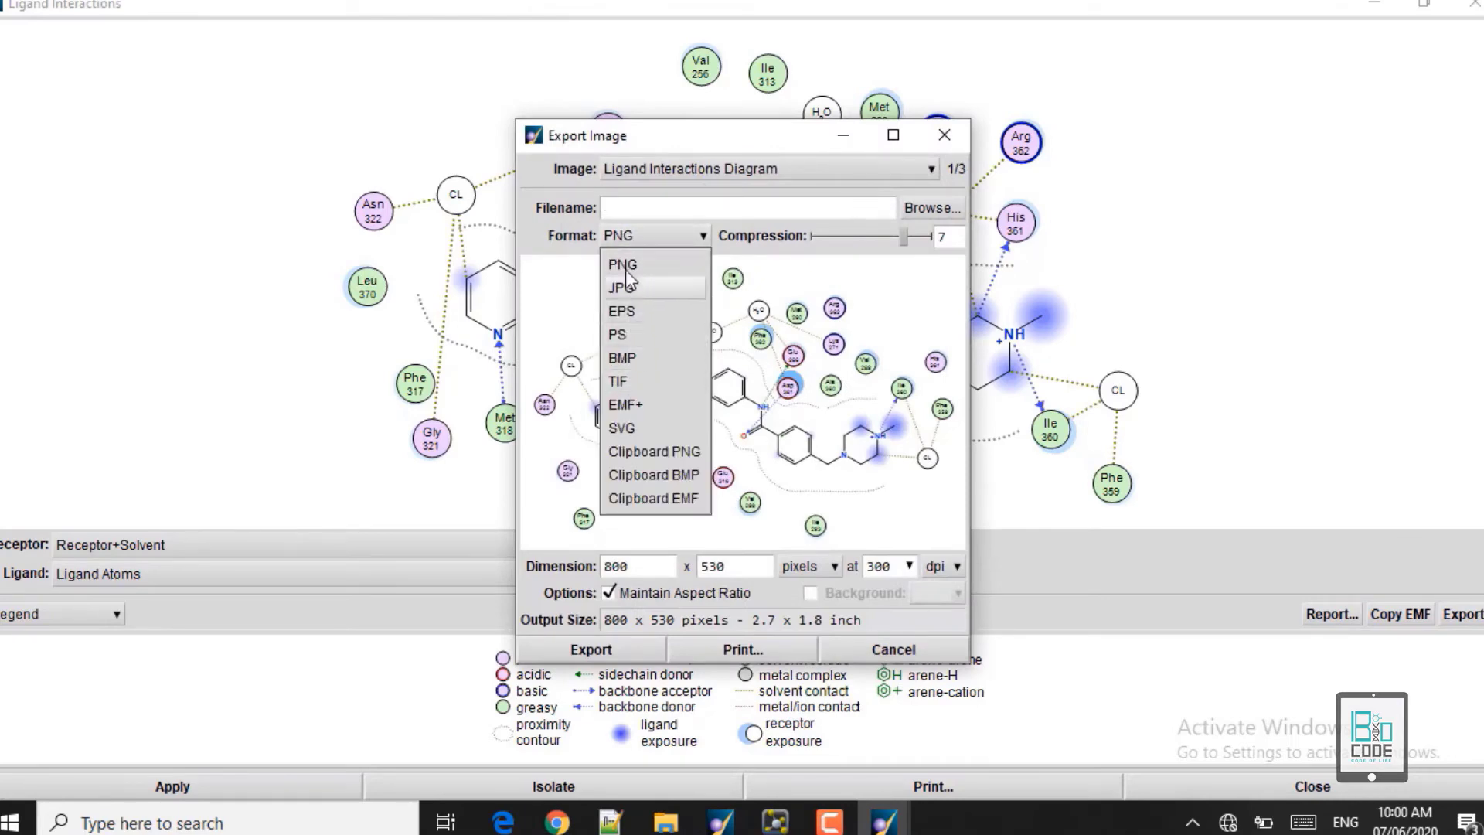
click(696, 239)
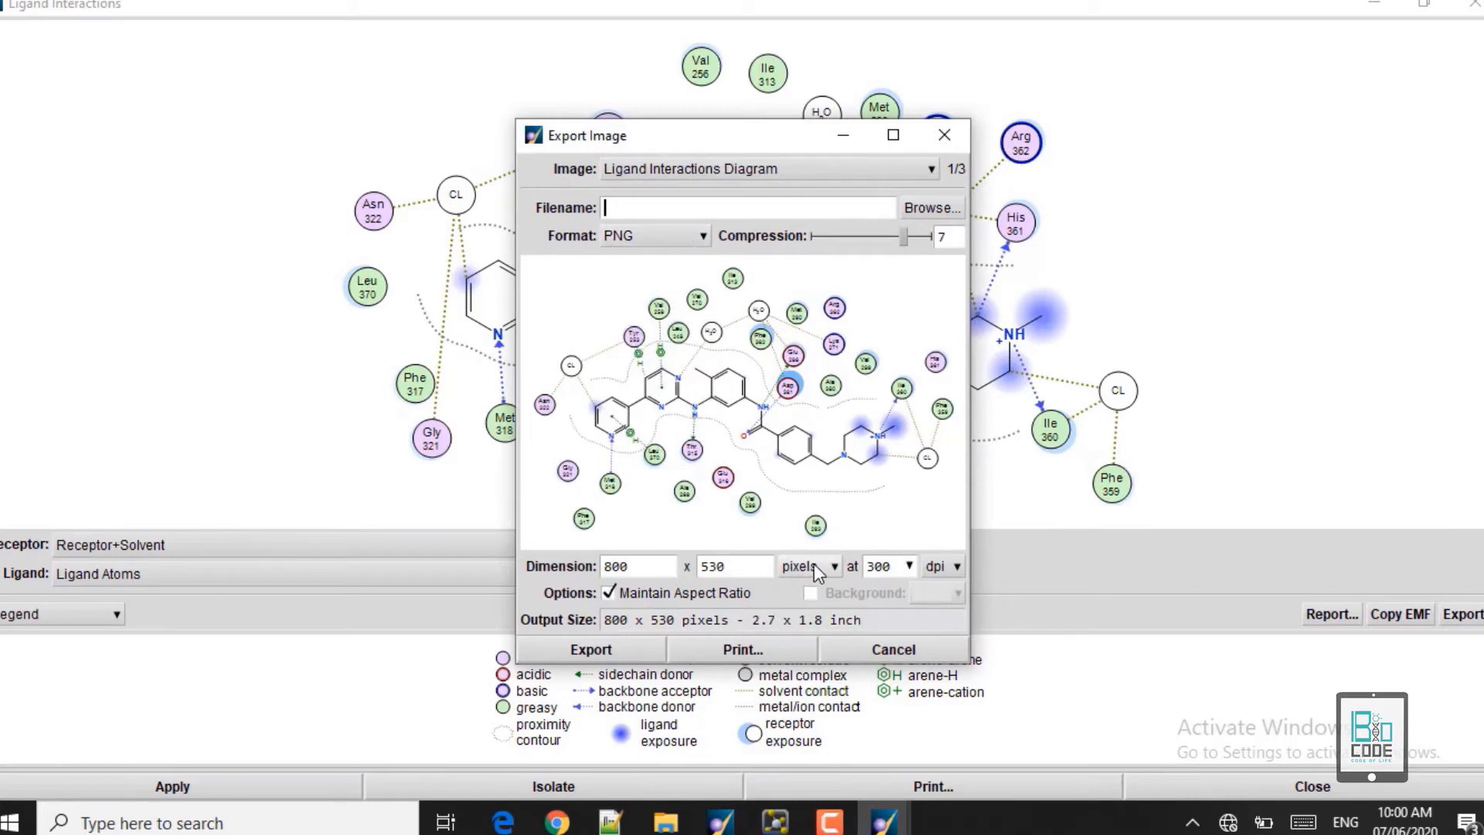
click(918, 568)
click(912, 567)
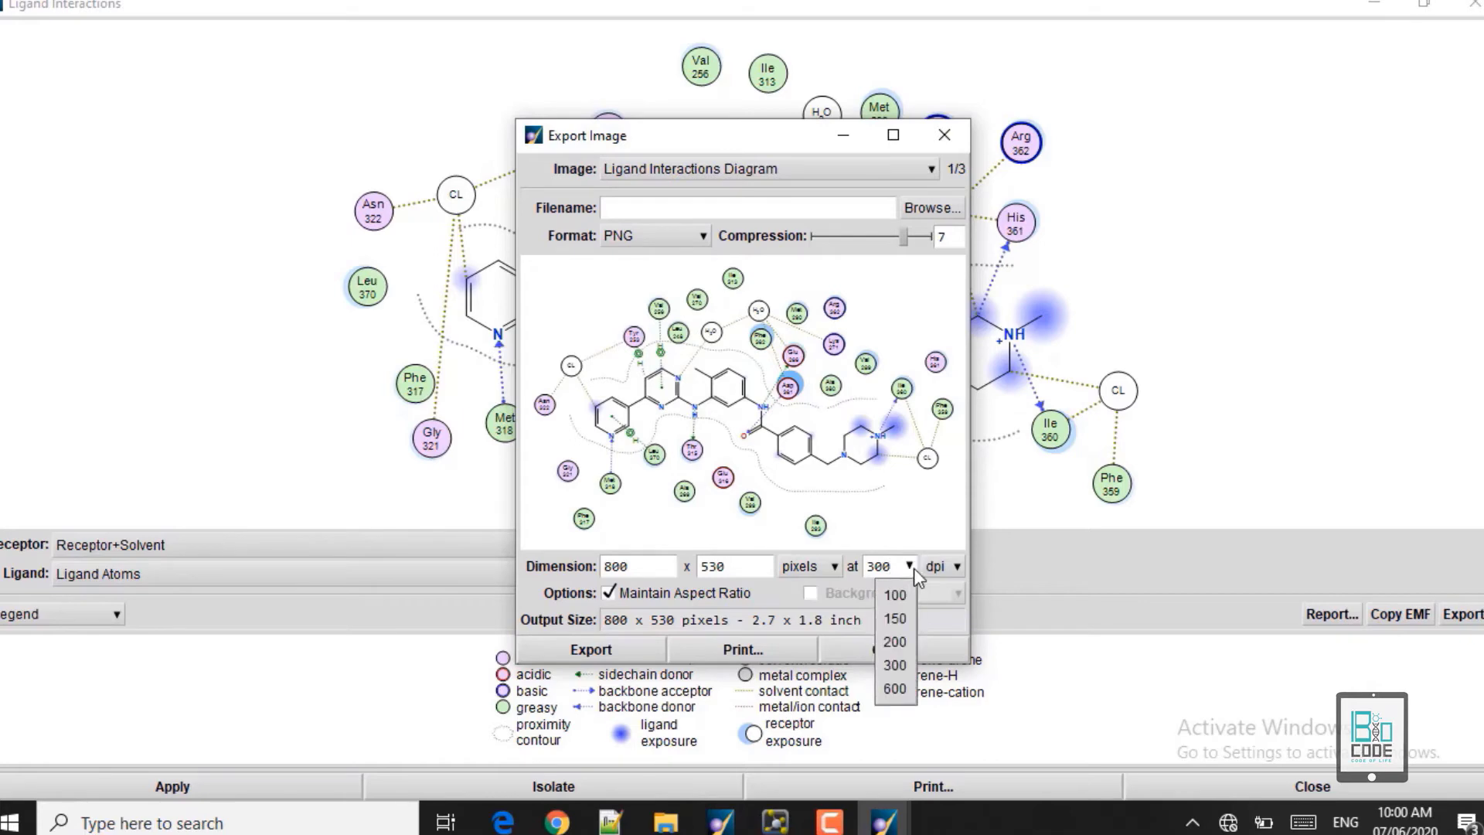
click(912, 567)
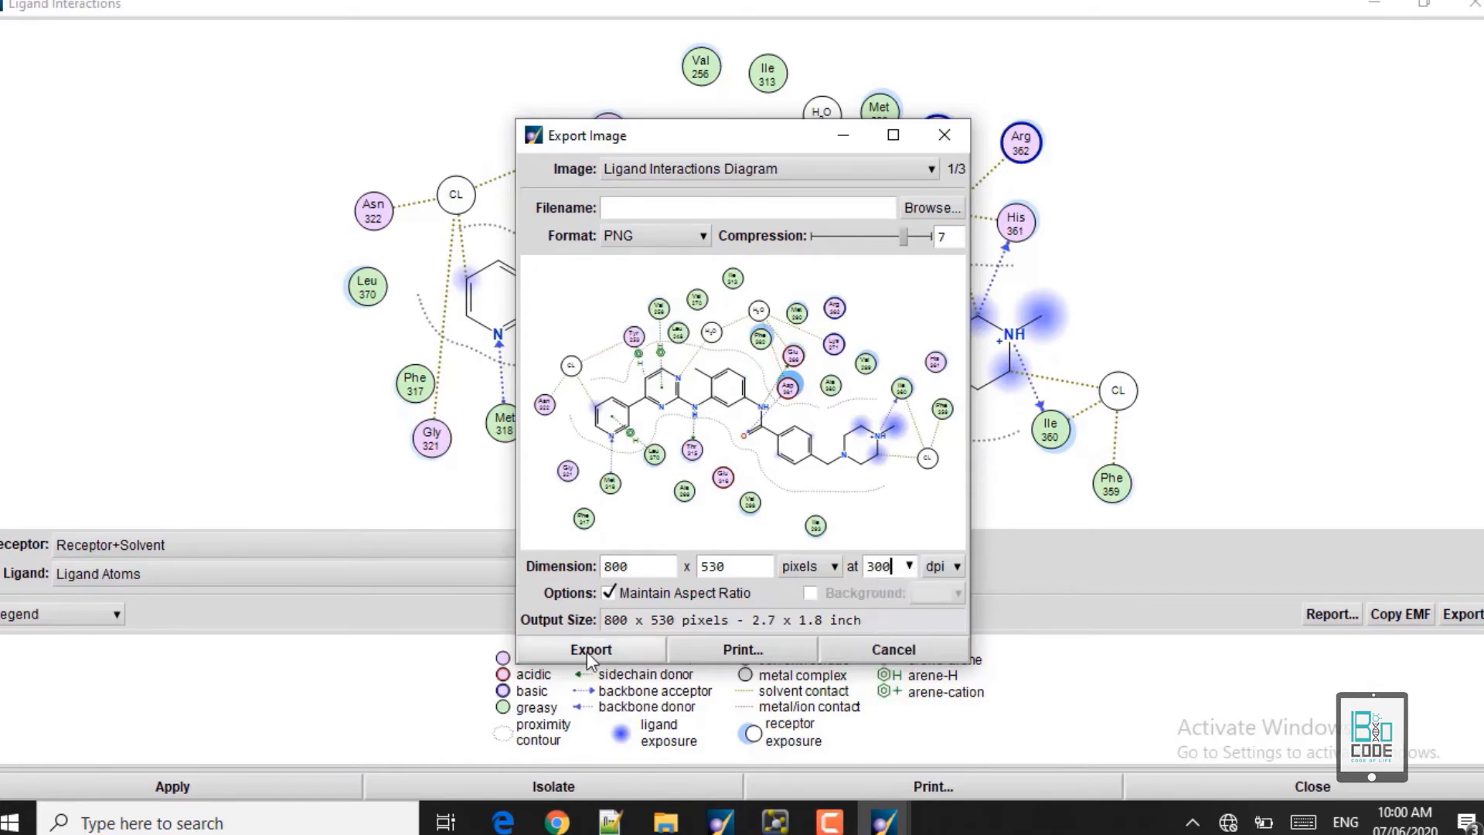
click(944, 136)
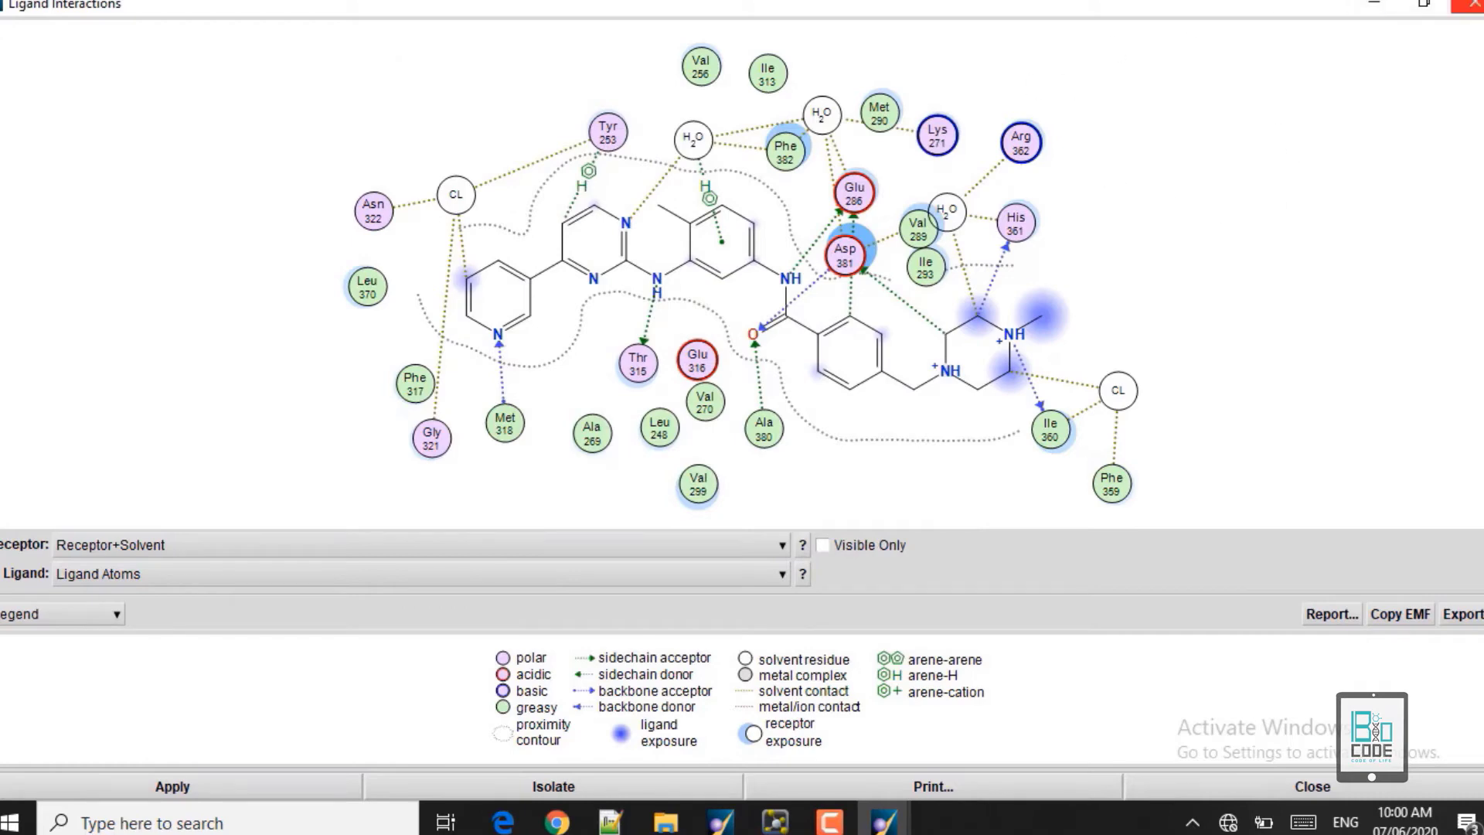
click(1469, 5)
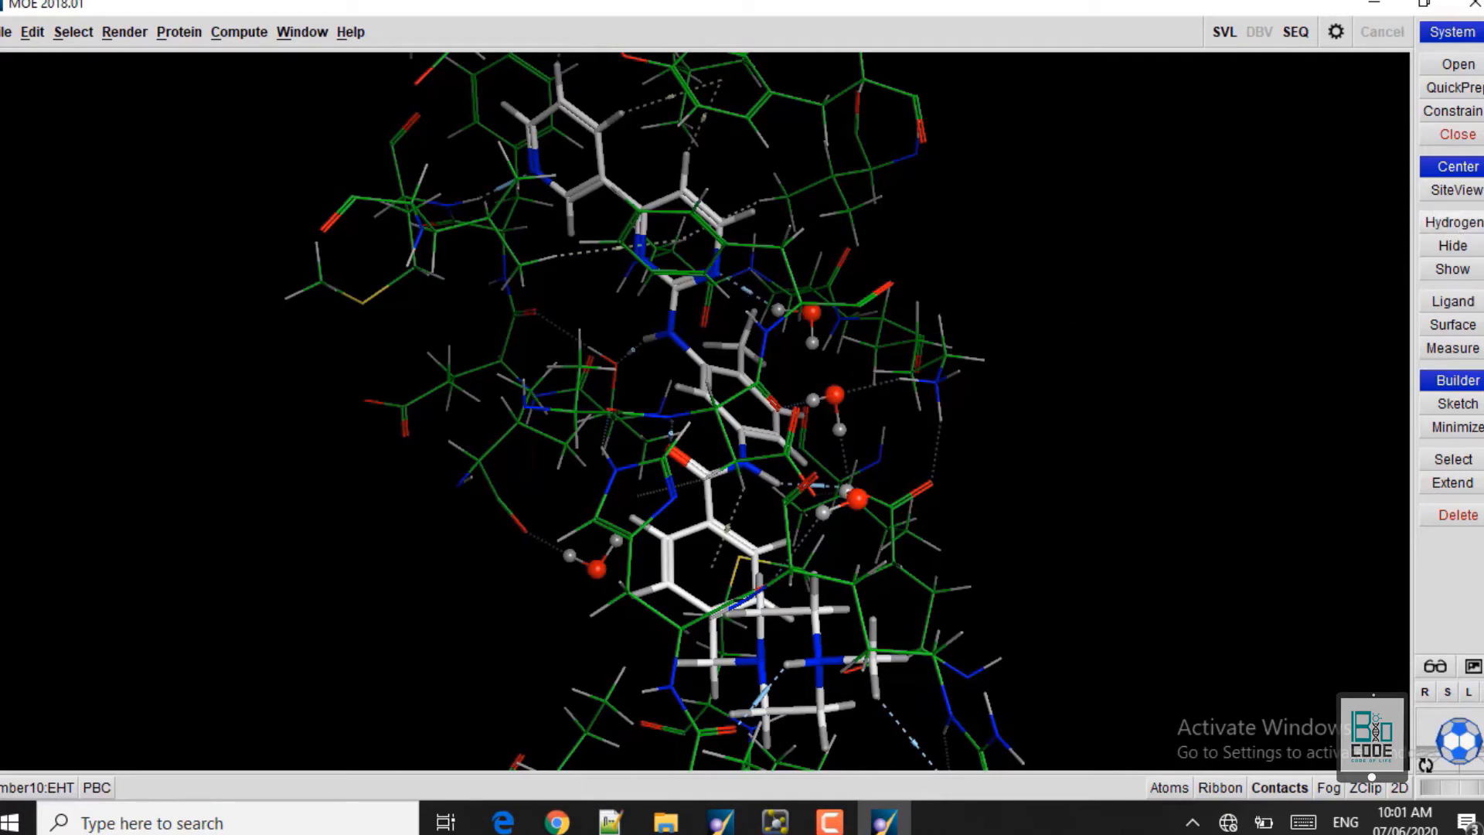
- Cycle the binding site's hydrogen display through hidden, polar-only and all hydrogens, and request the polar hydrogens
click(1453, 222)
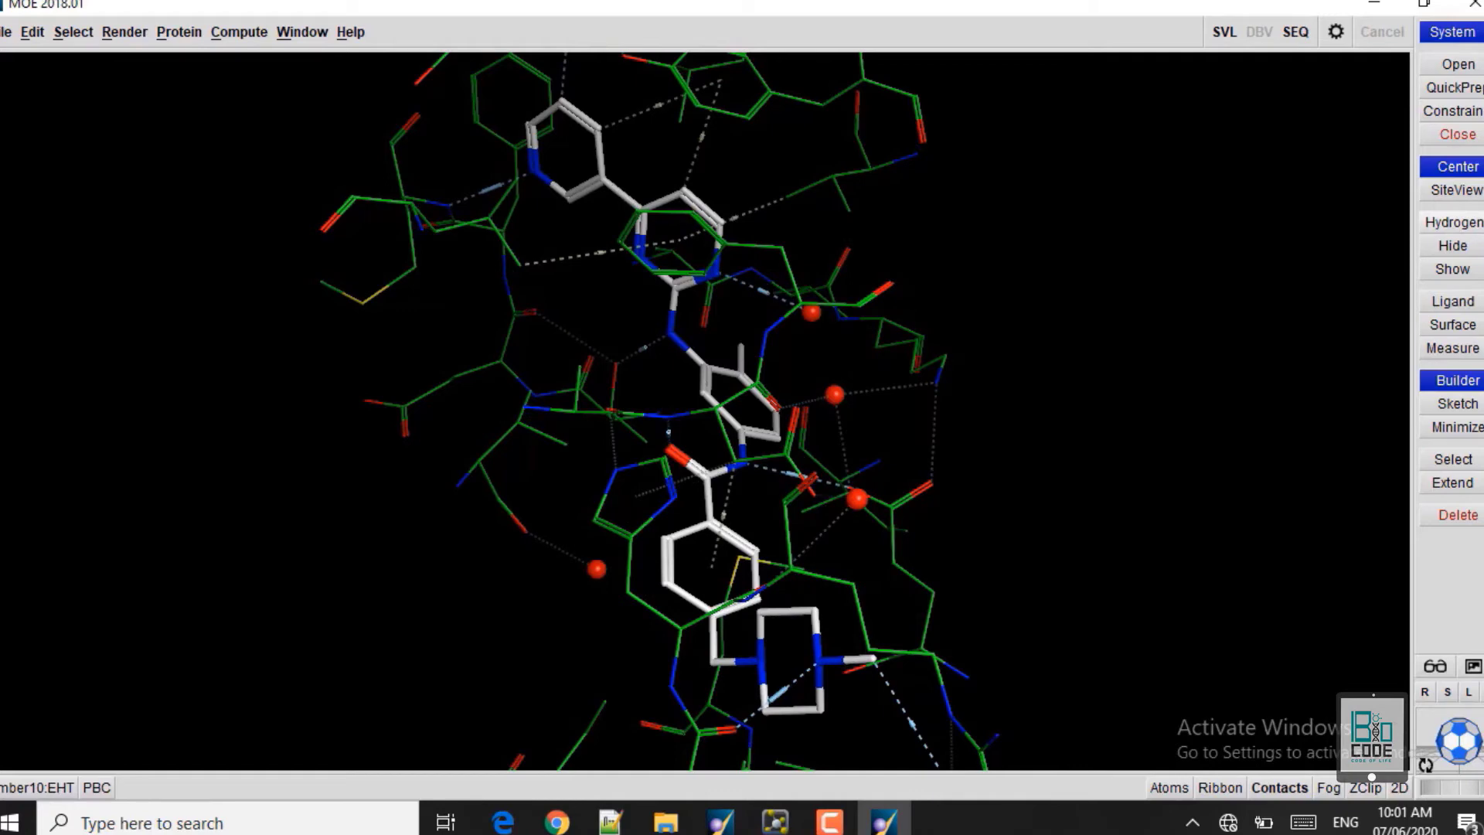
click(1451, 224)
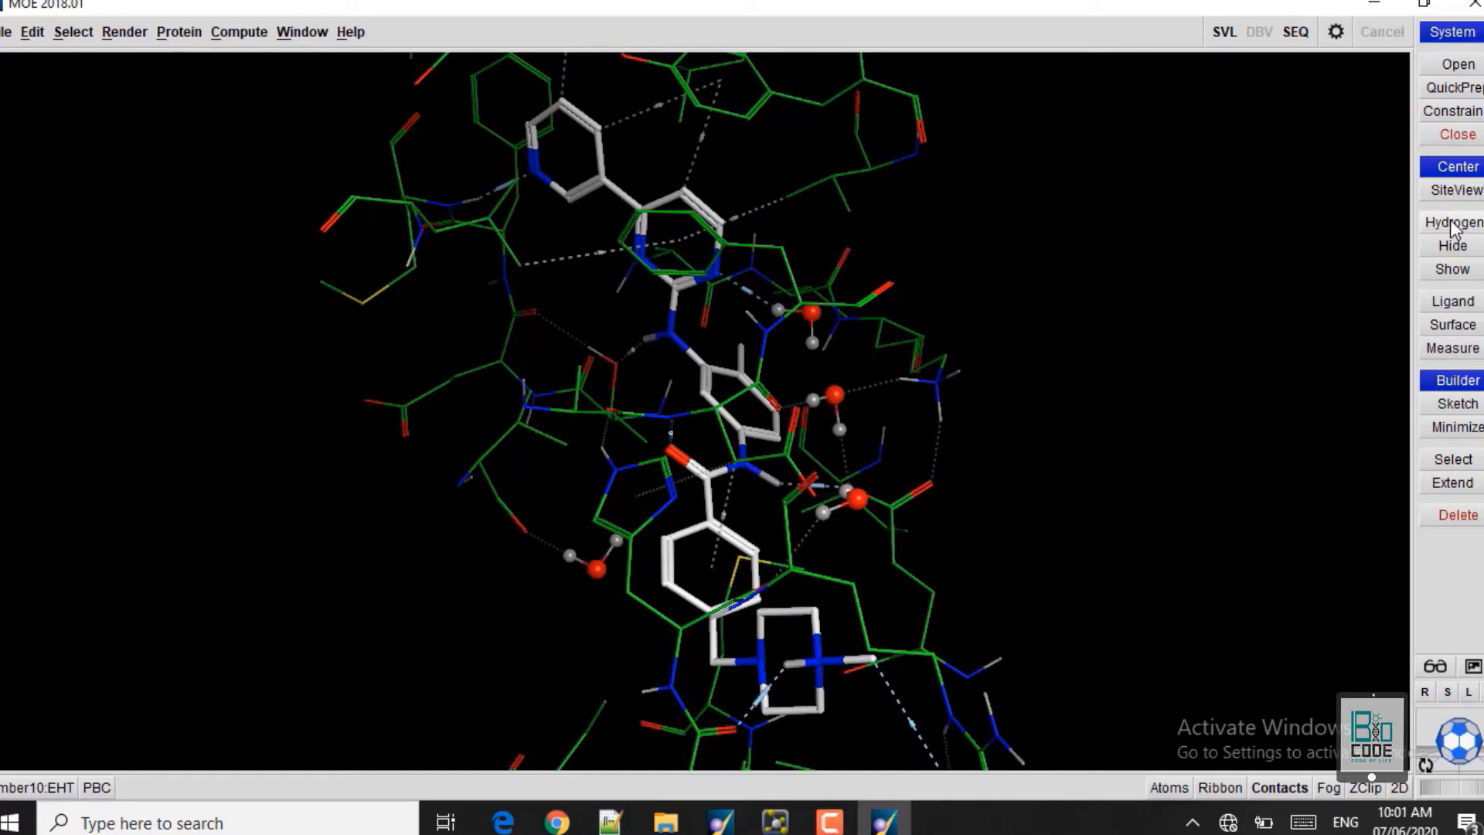
click(1452, 225)
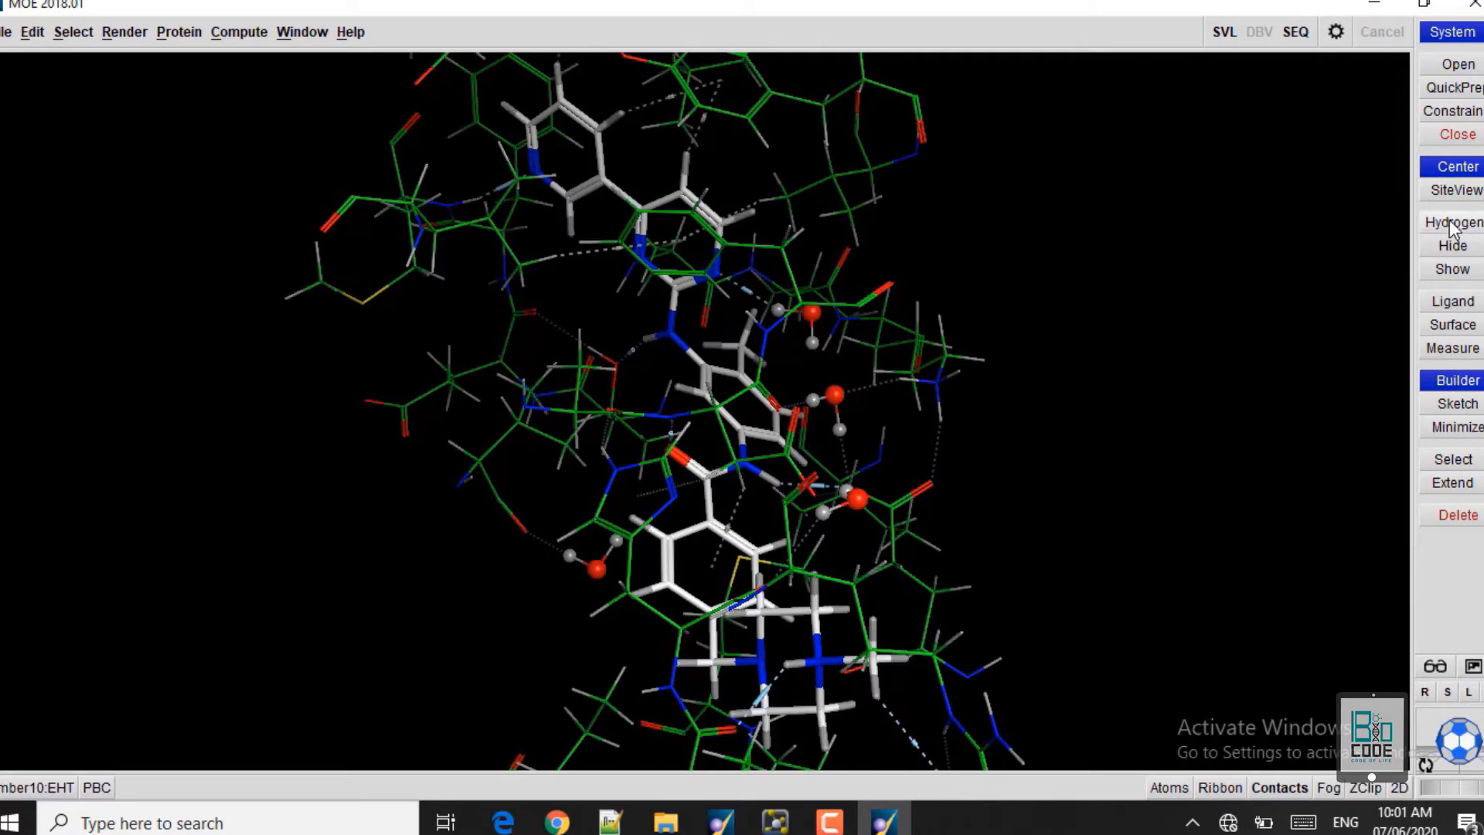
click(1450, 272)
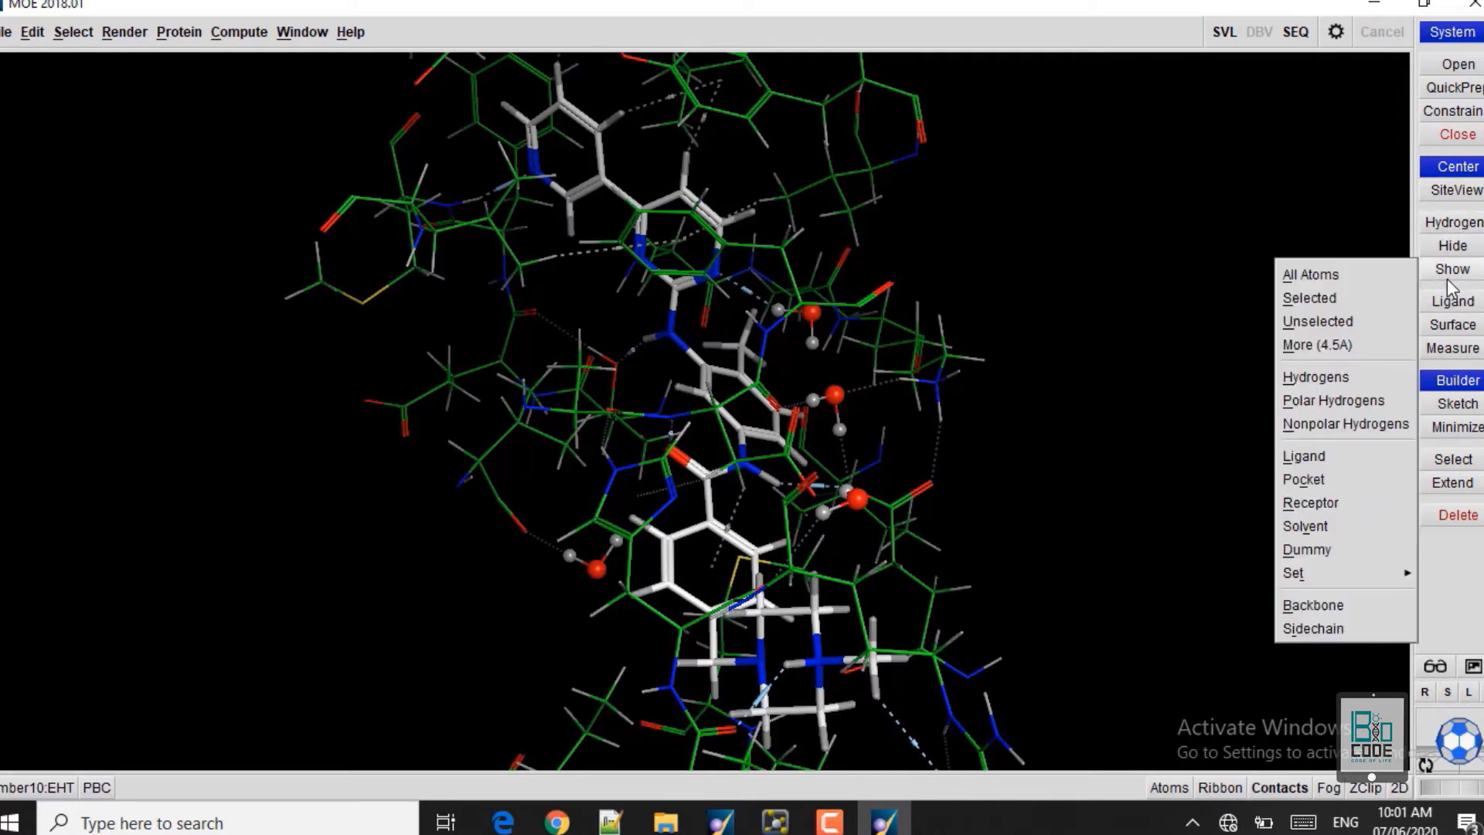
click(1310, 396)
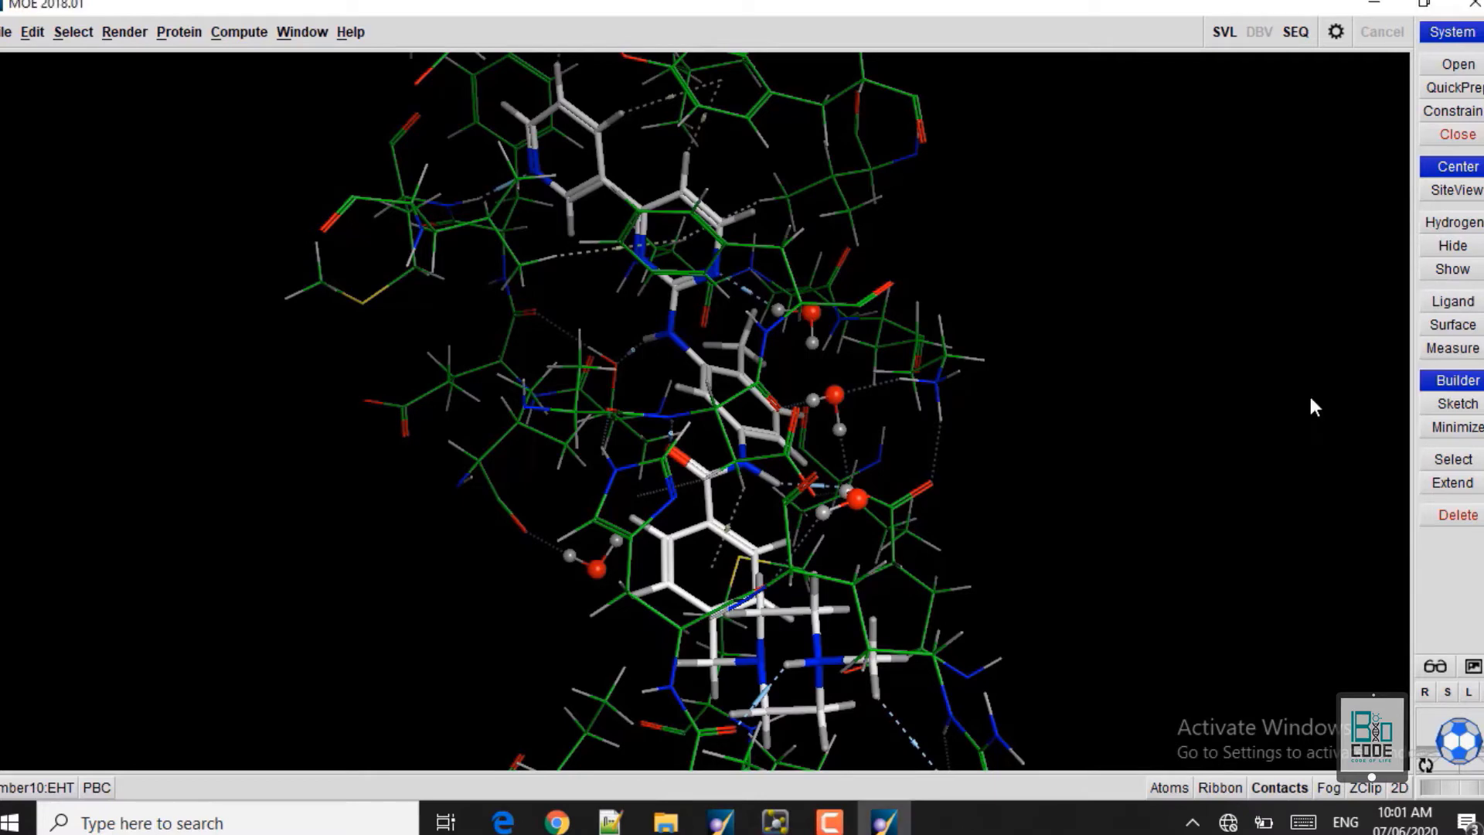
- Hide all hydrogens in the binding site and show only the polar hydrogens
click(1465, 224)
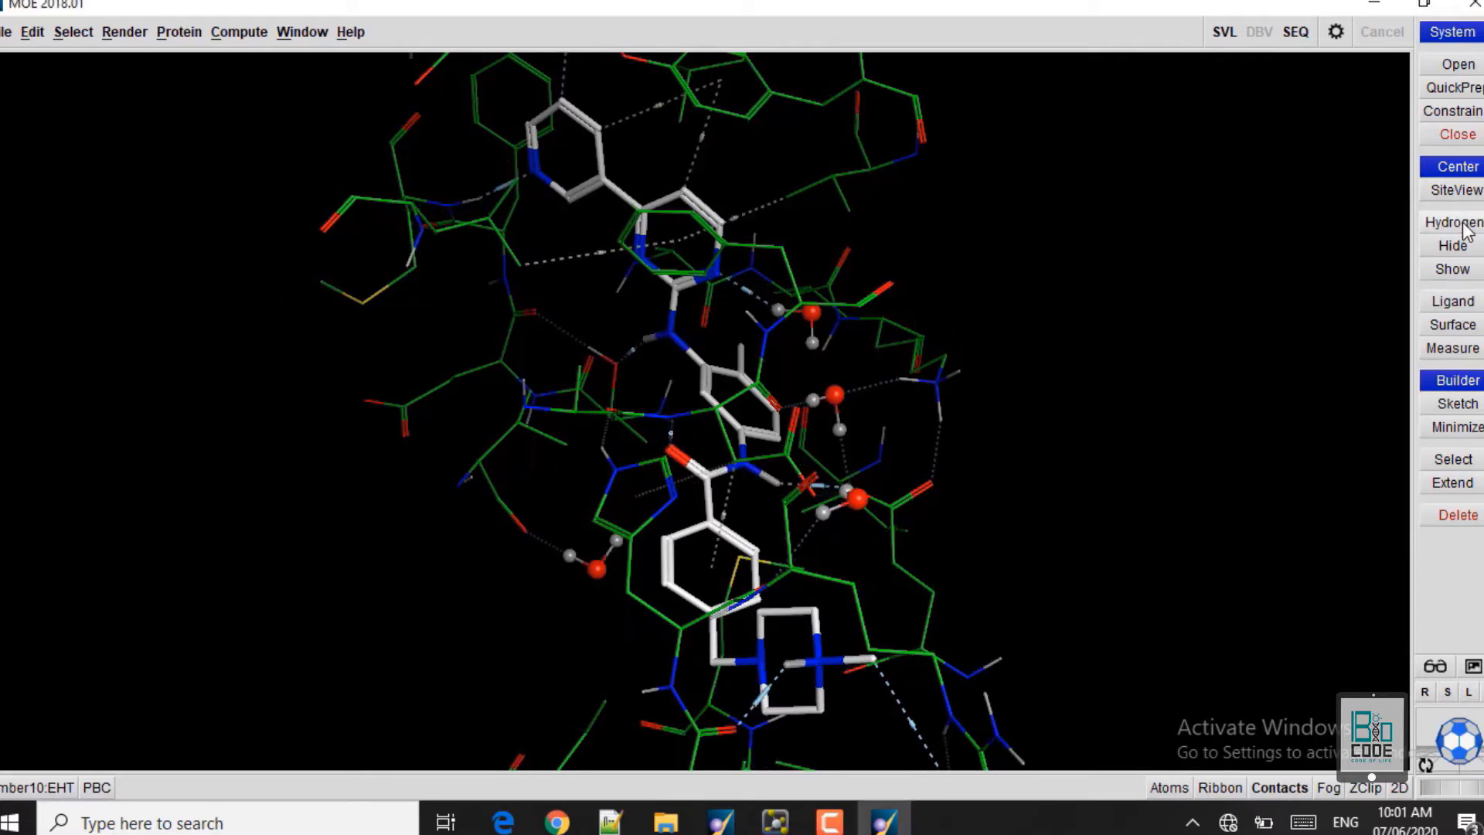
click(1463, 225)
click(1463, 224)
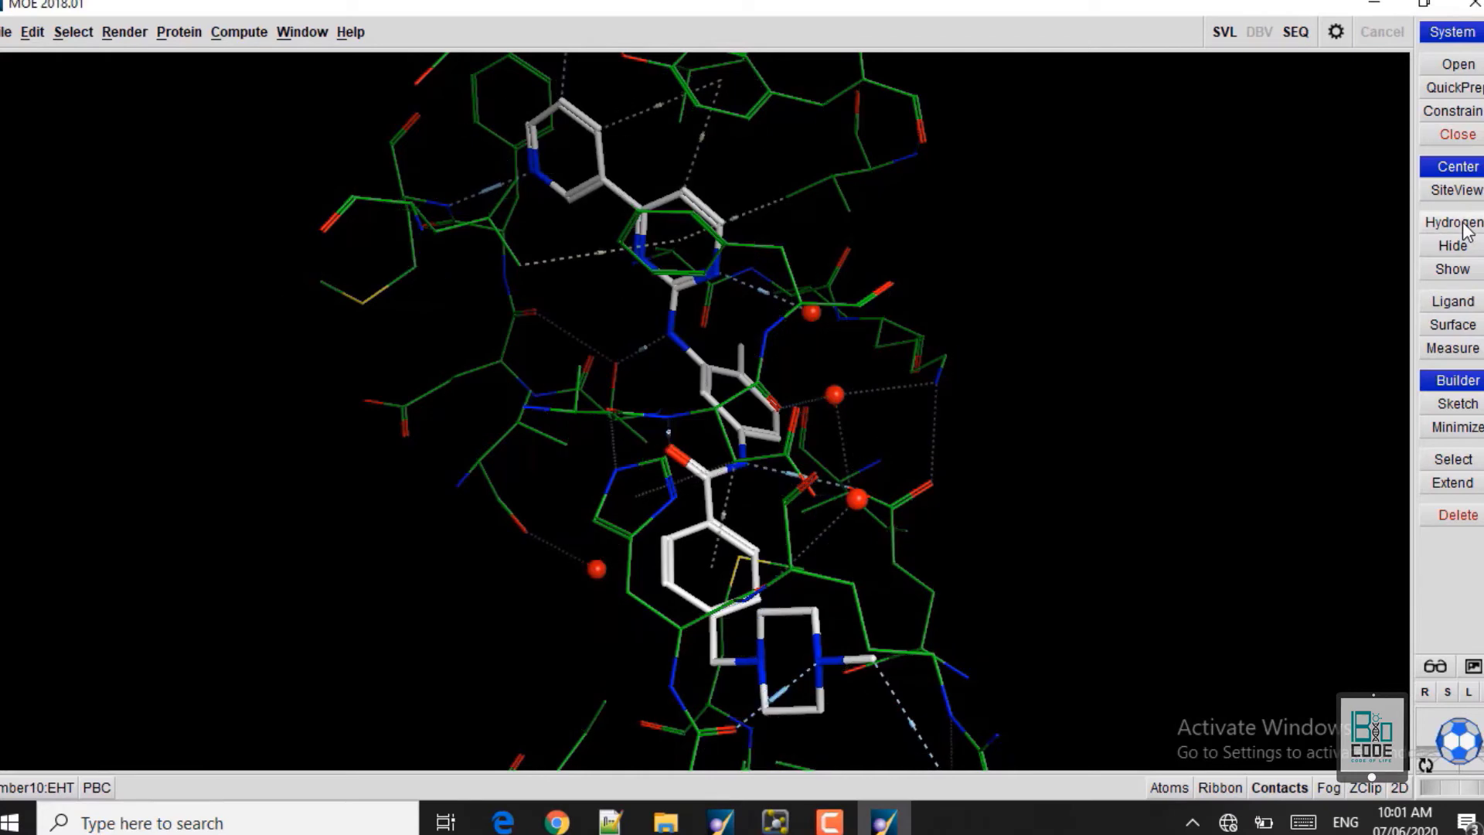
click(1455, 270)
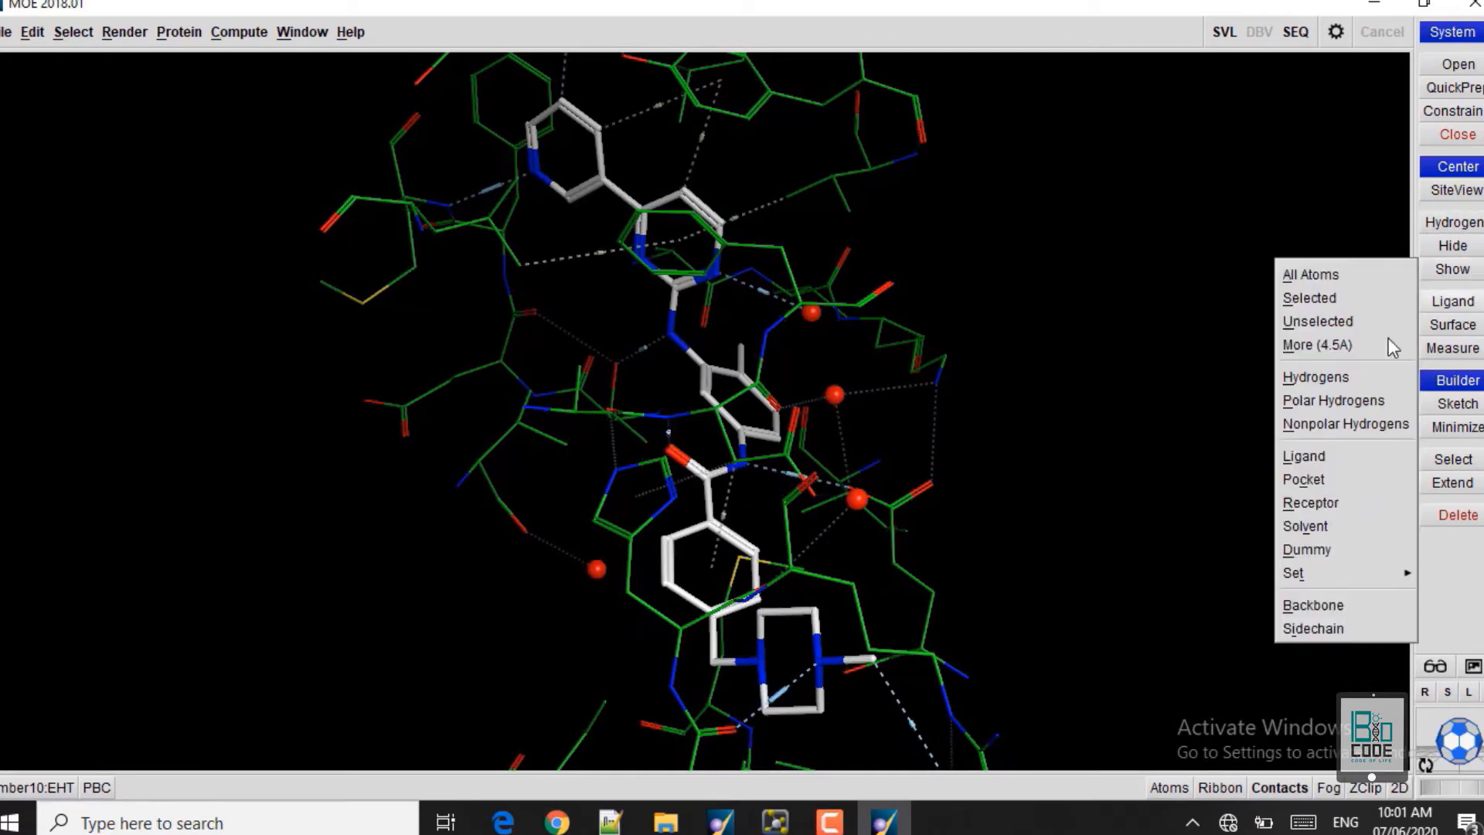
click(1325, 400)
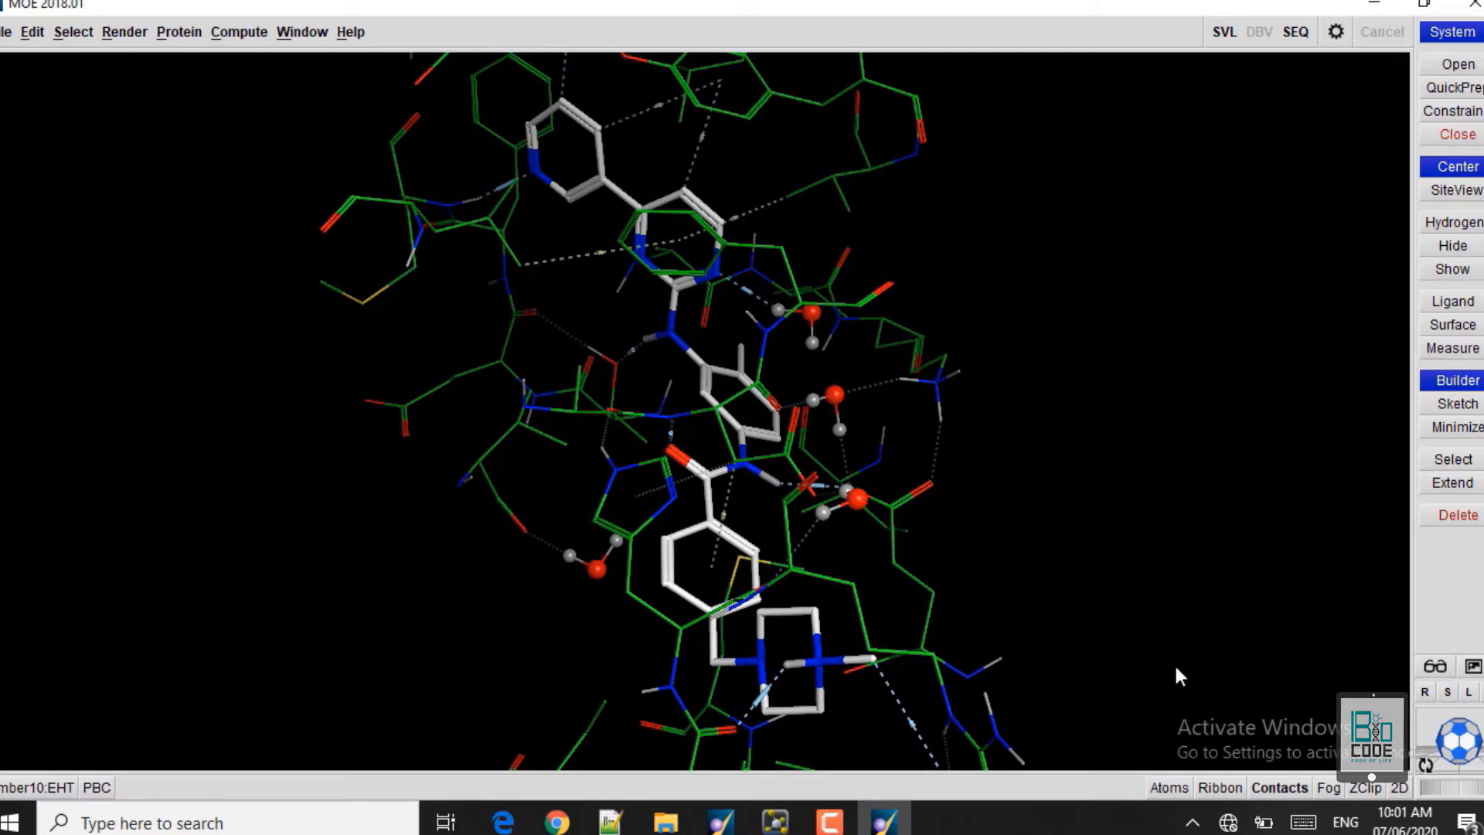
- Check the hydrogen-bond contact settings and examine up close the ligand's contacts with the chloride ion and the neighboring carbonyl oxygen
click(1279, 787)
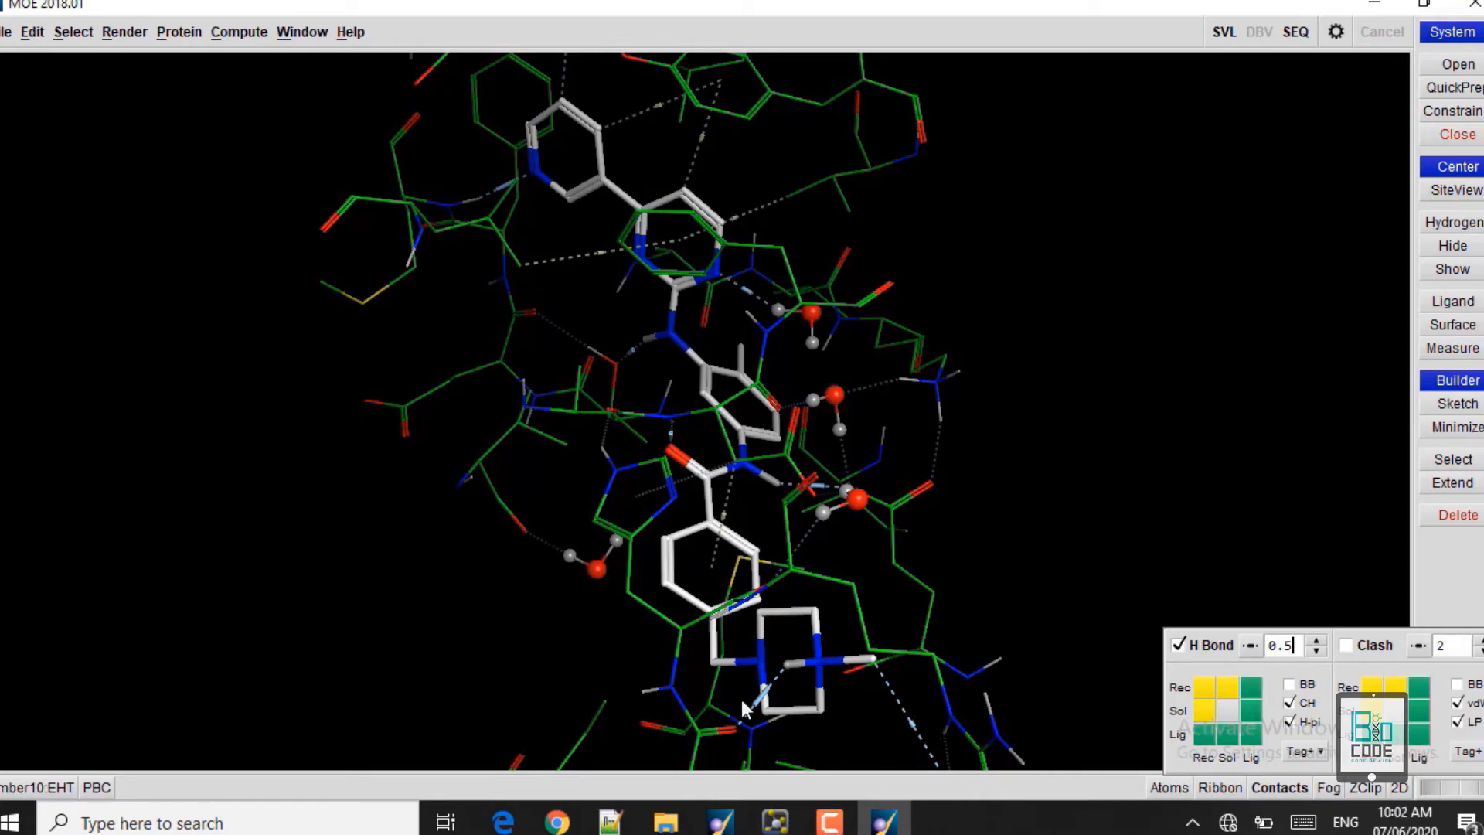
key(Escape)
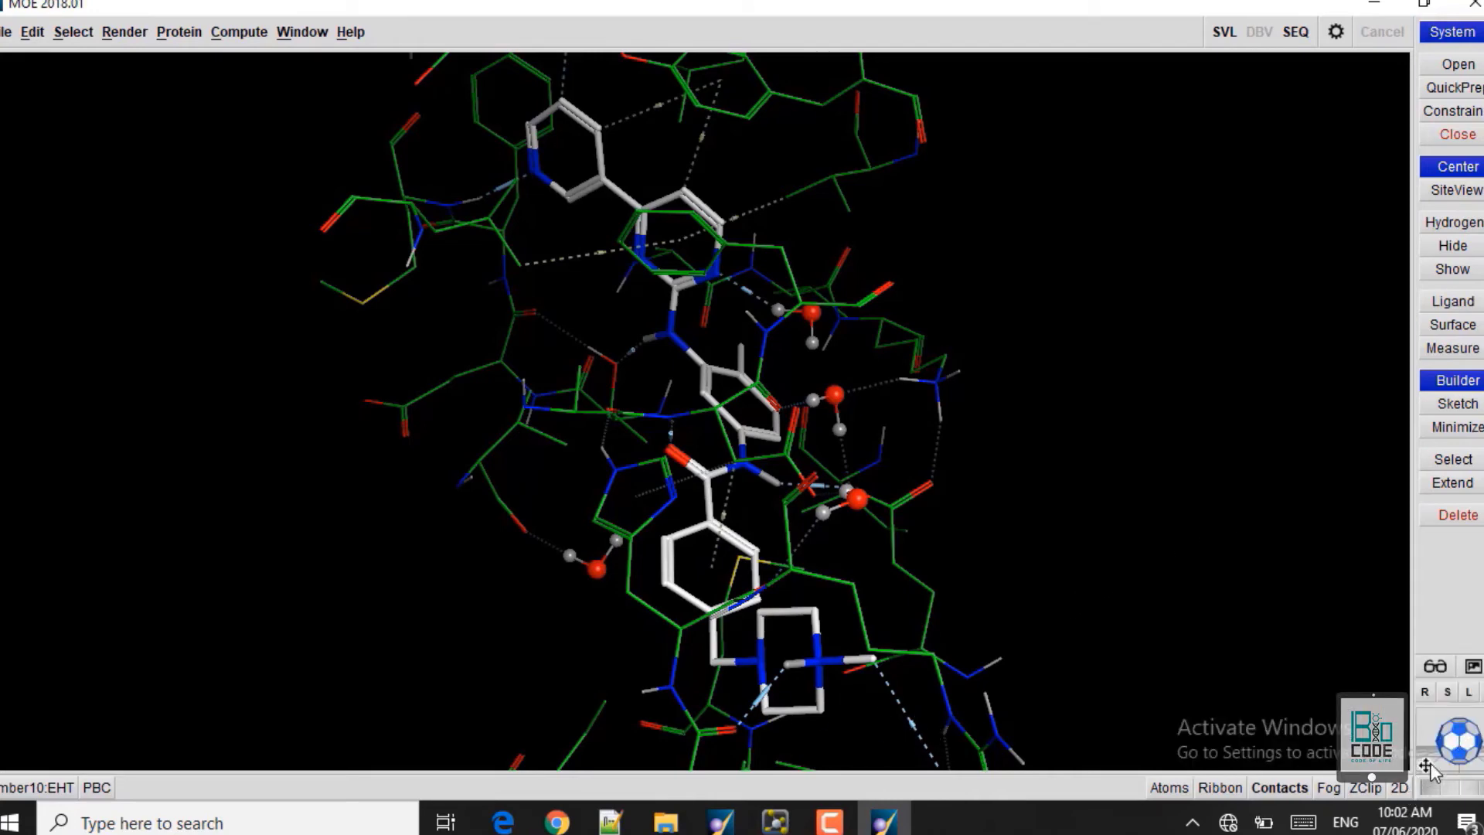
drag(1453, 730, 1434, 522)
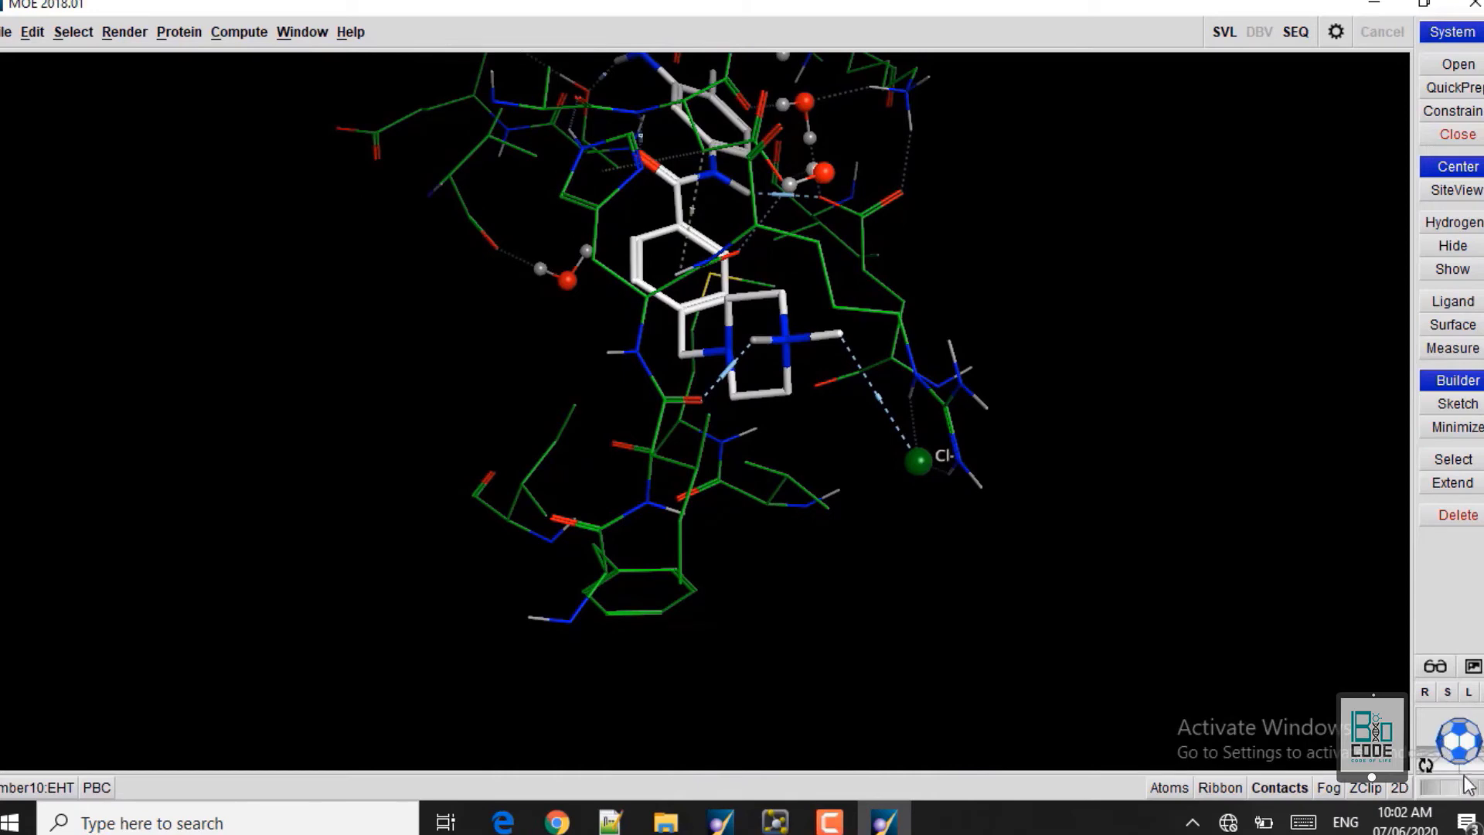
scroll(1439, 800, up, 5)
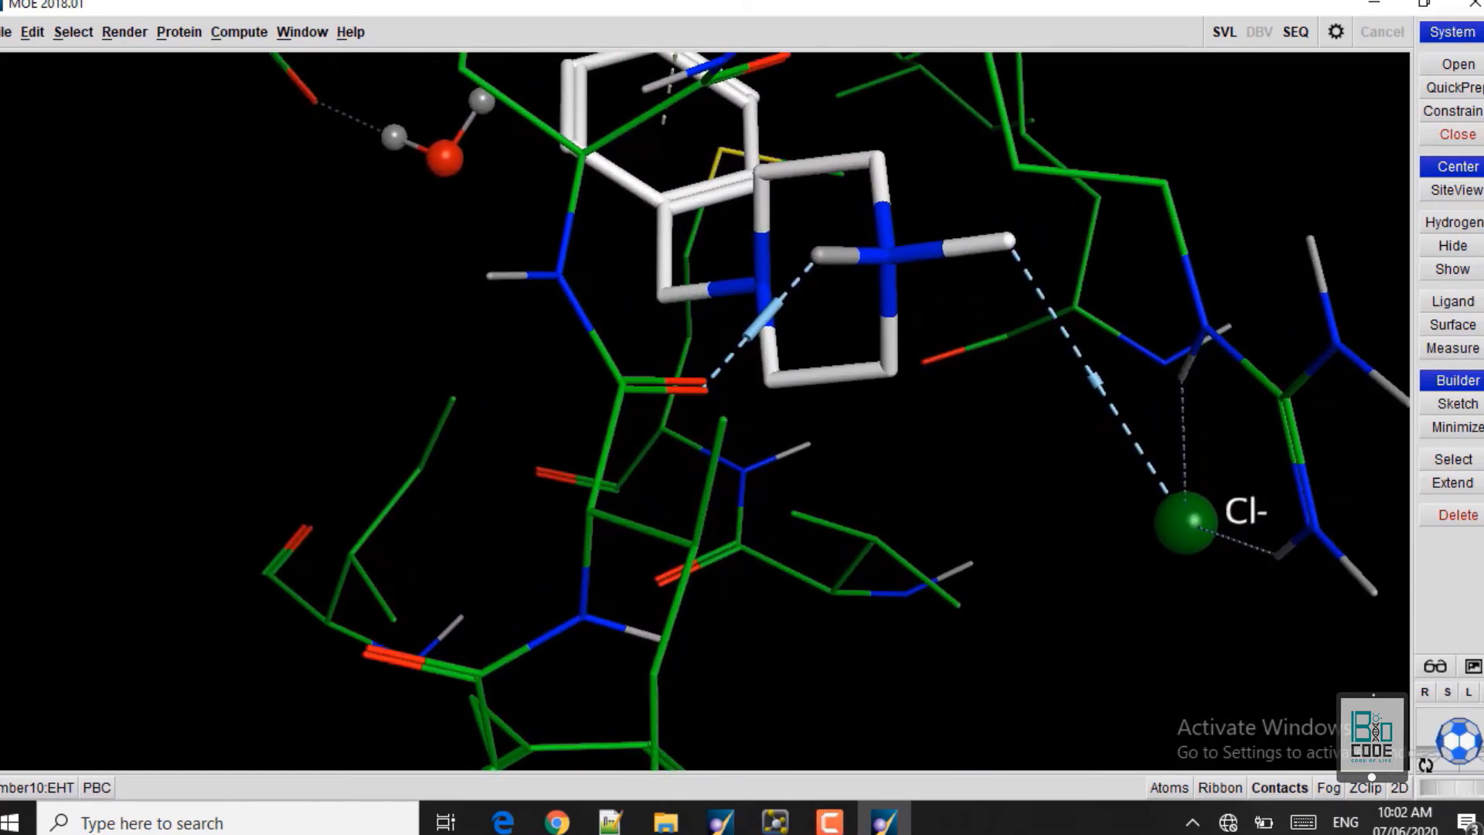
scroll(1469, 800, up, 3)
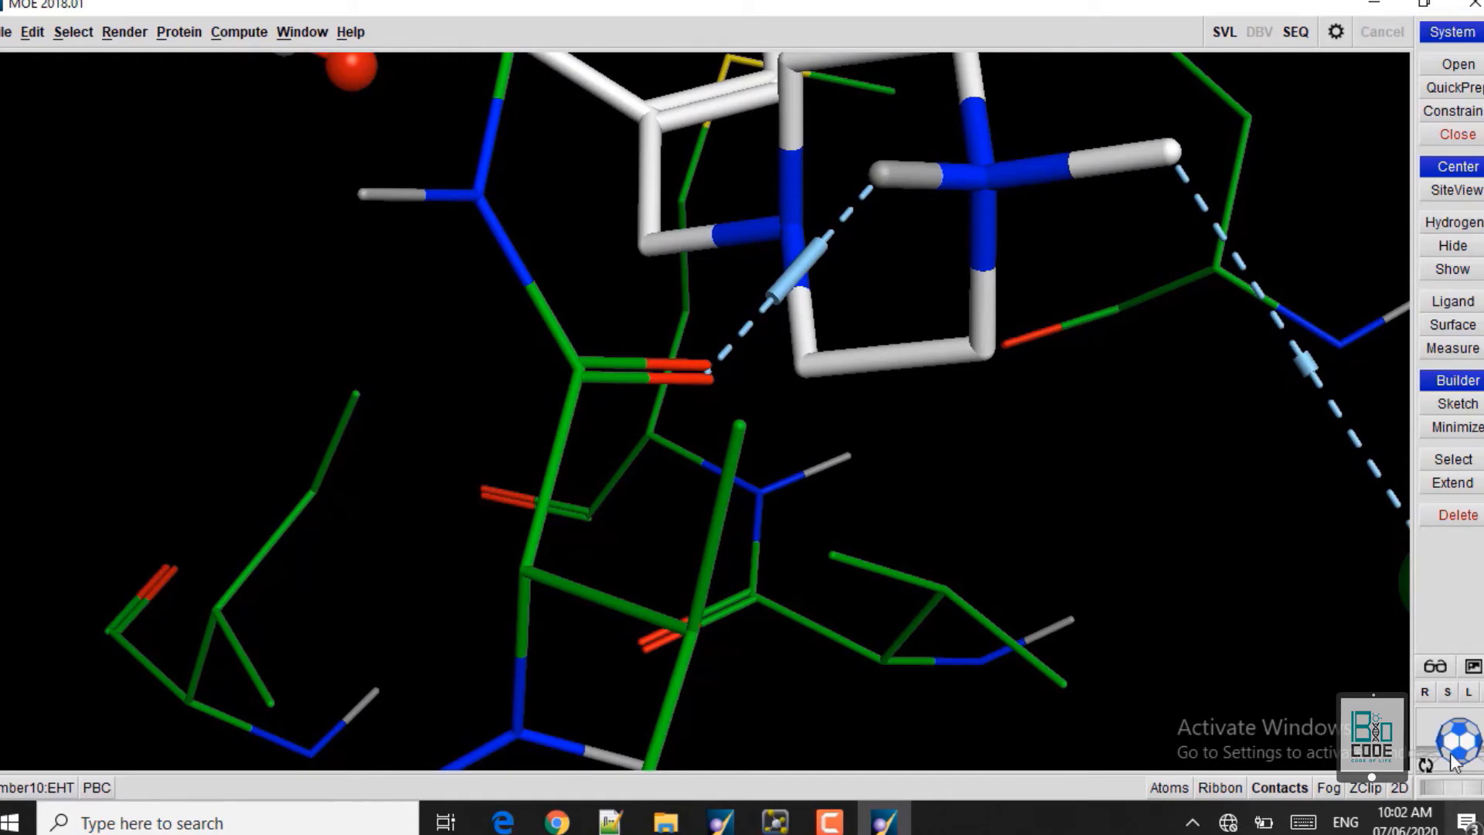
drag(1476, 742, 1252, 580)
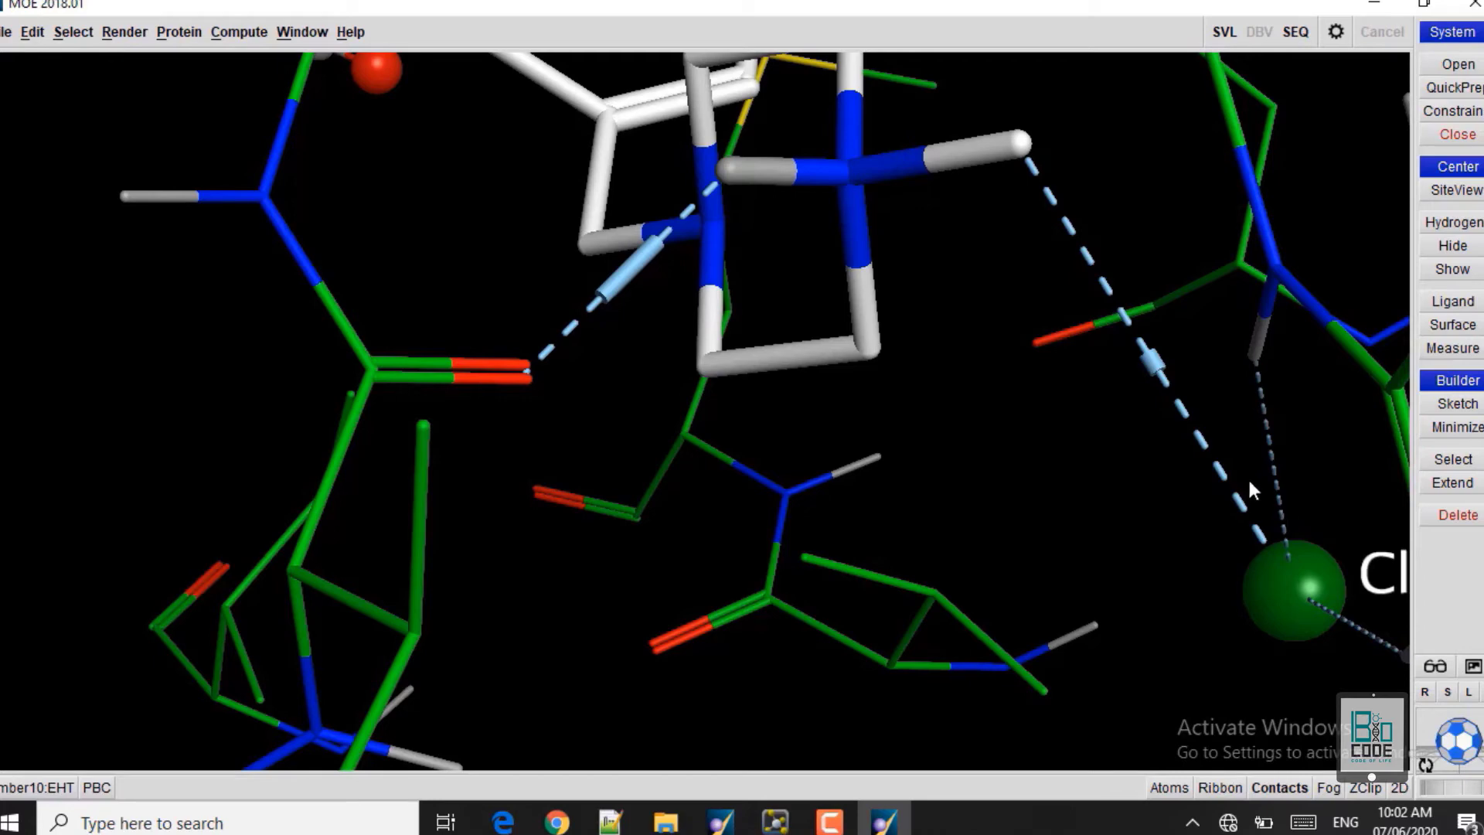
- Label the hydrogen-bond contacts with their interaction energies, and switch the labels to contact distances
click(1277, 787)
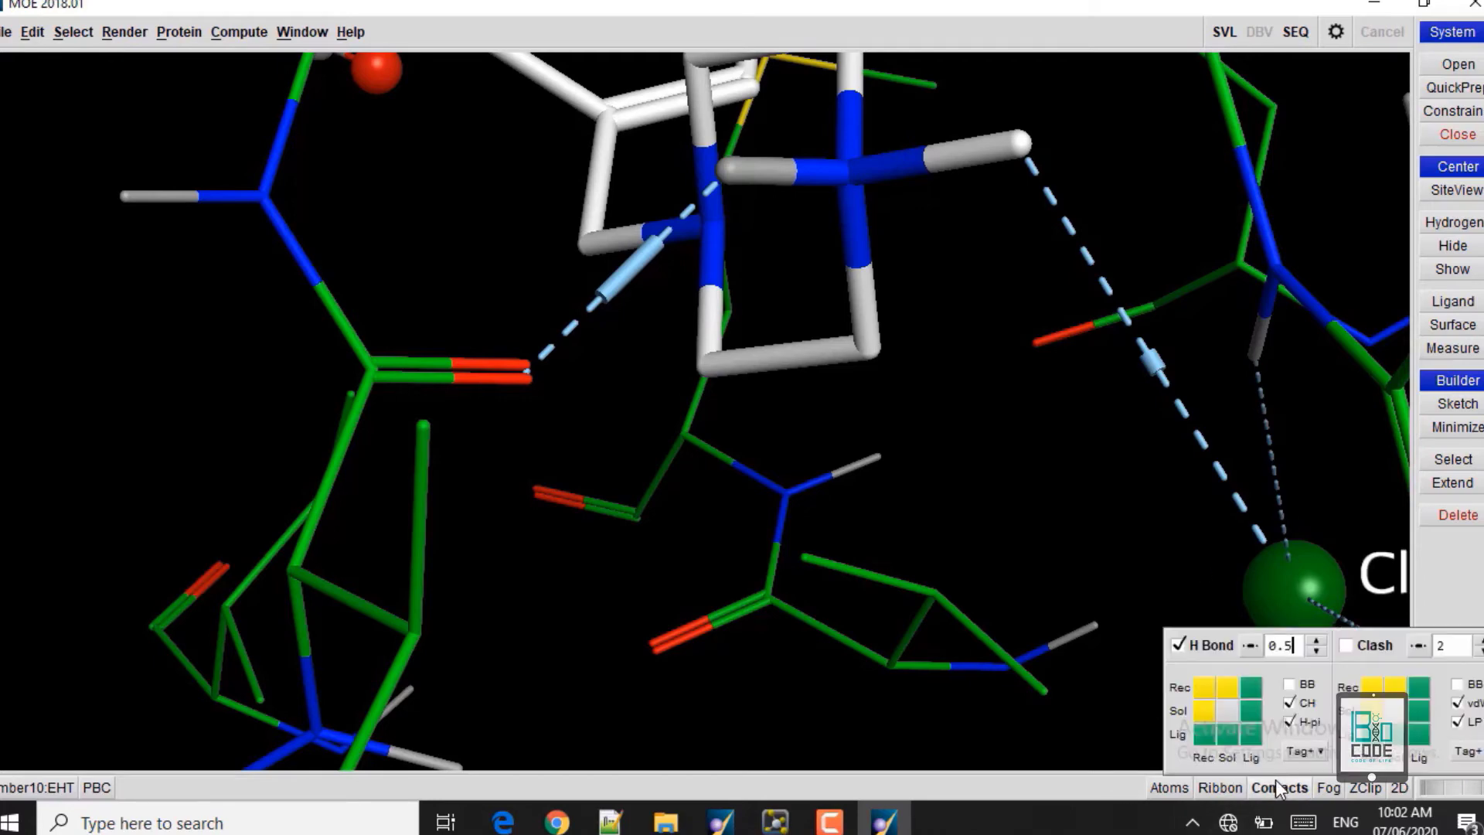
click(1248, 645)
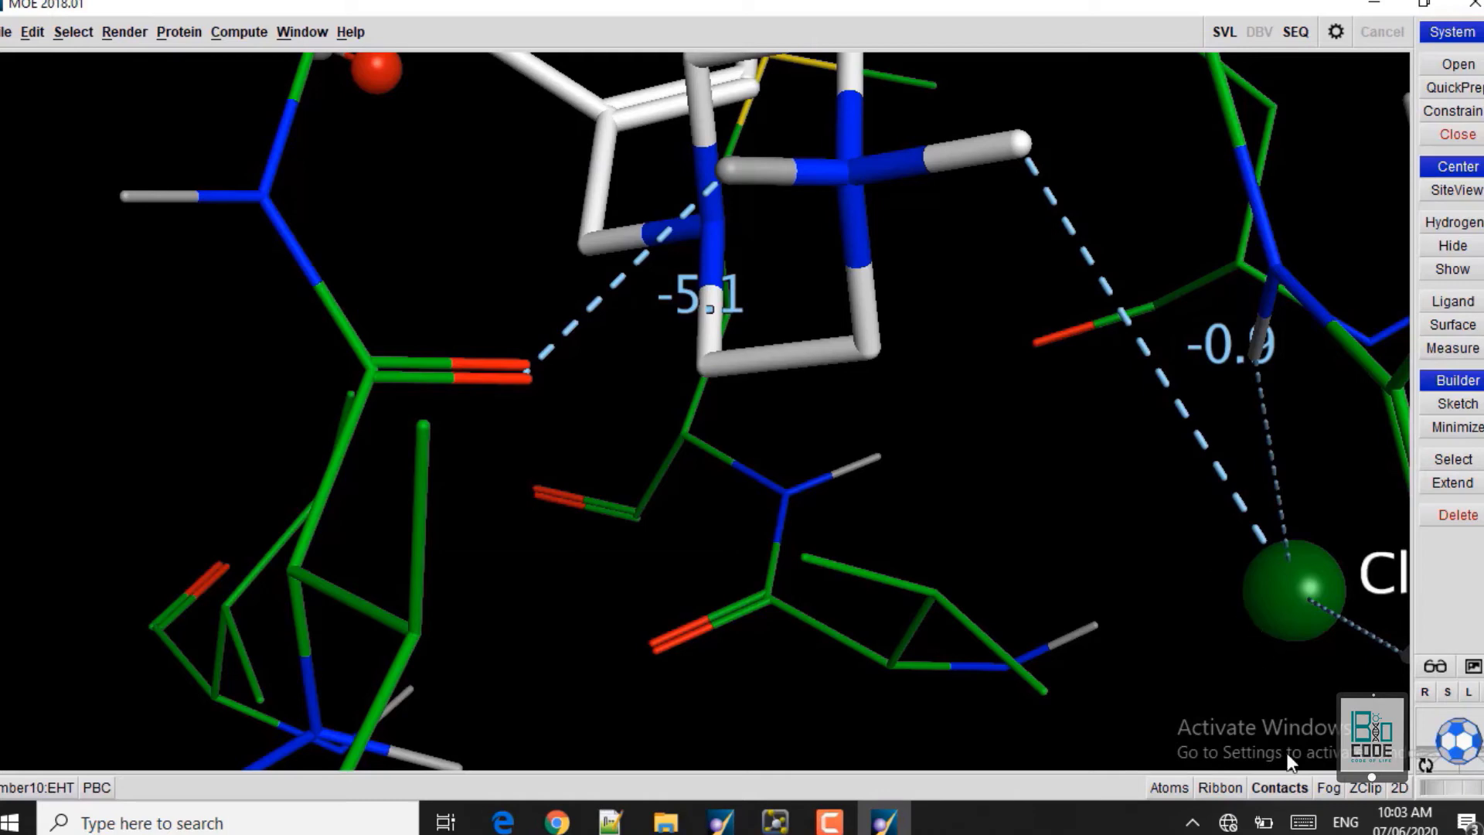
click(1277, 779)
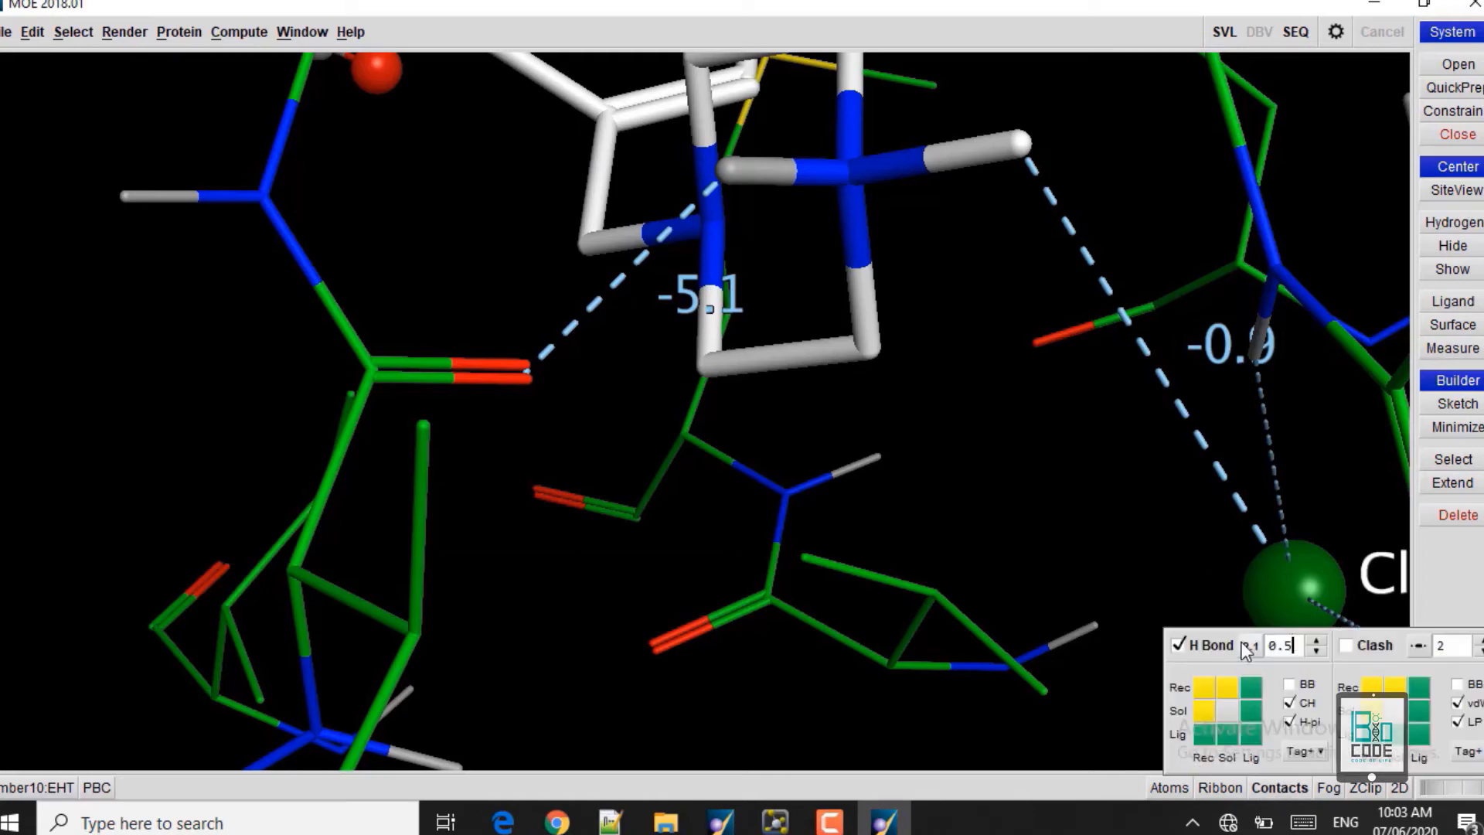
click(1250, 643)
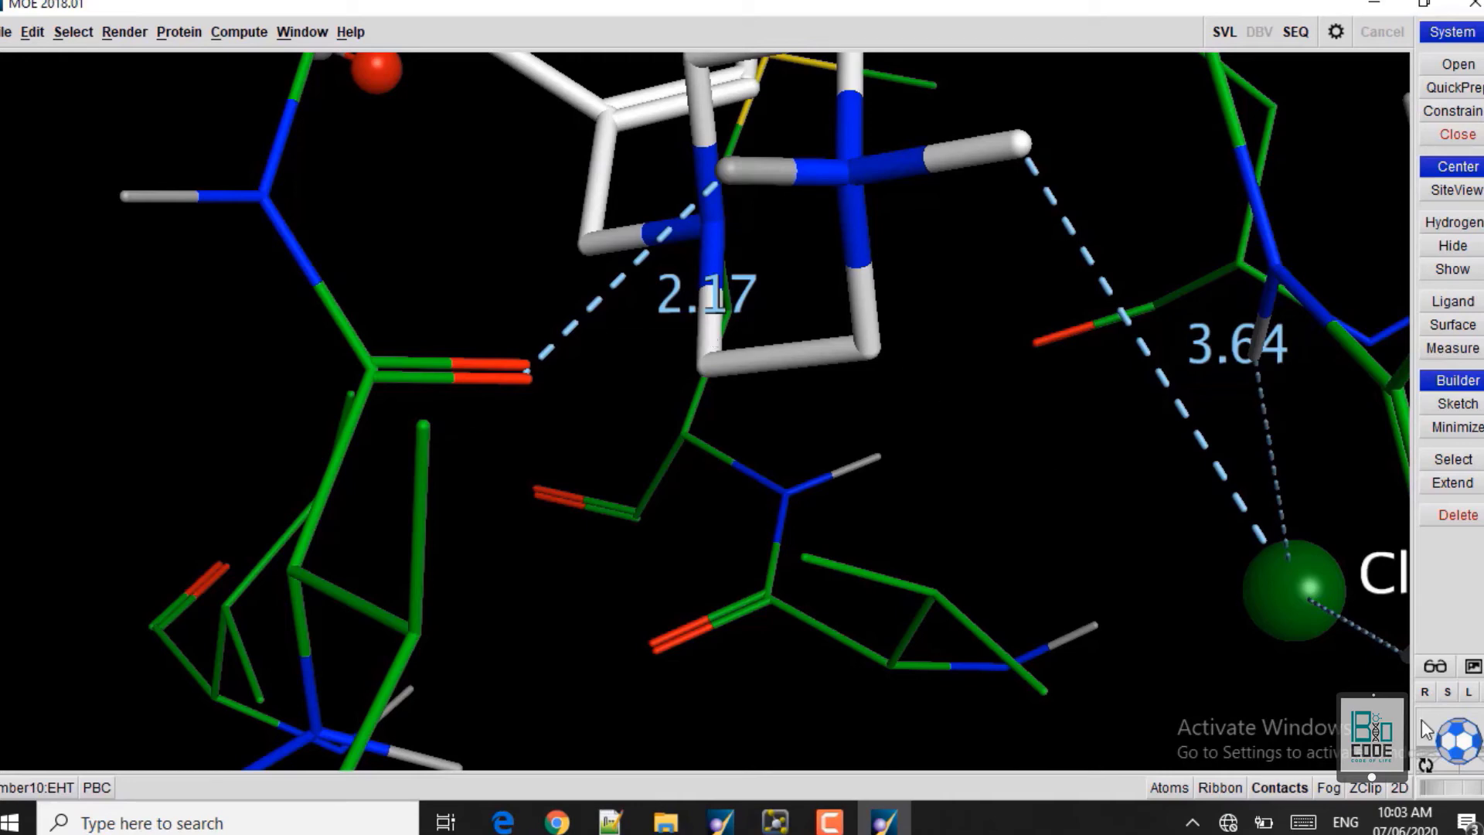
- Refocus the display on the ligand's binding site with SiteView and switch the hydrogen-bond labels from distances back to cylinder markers
drag(1474, 794, 1367, 786)
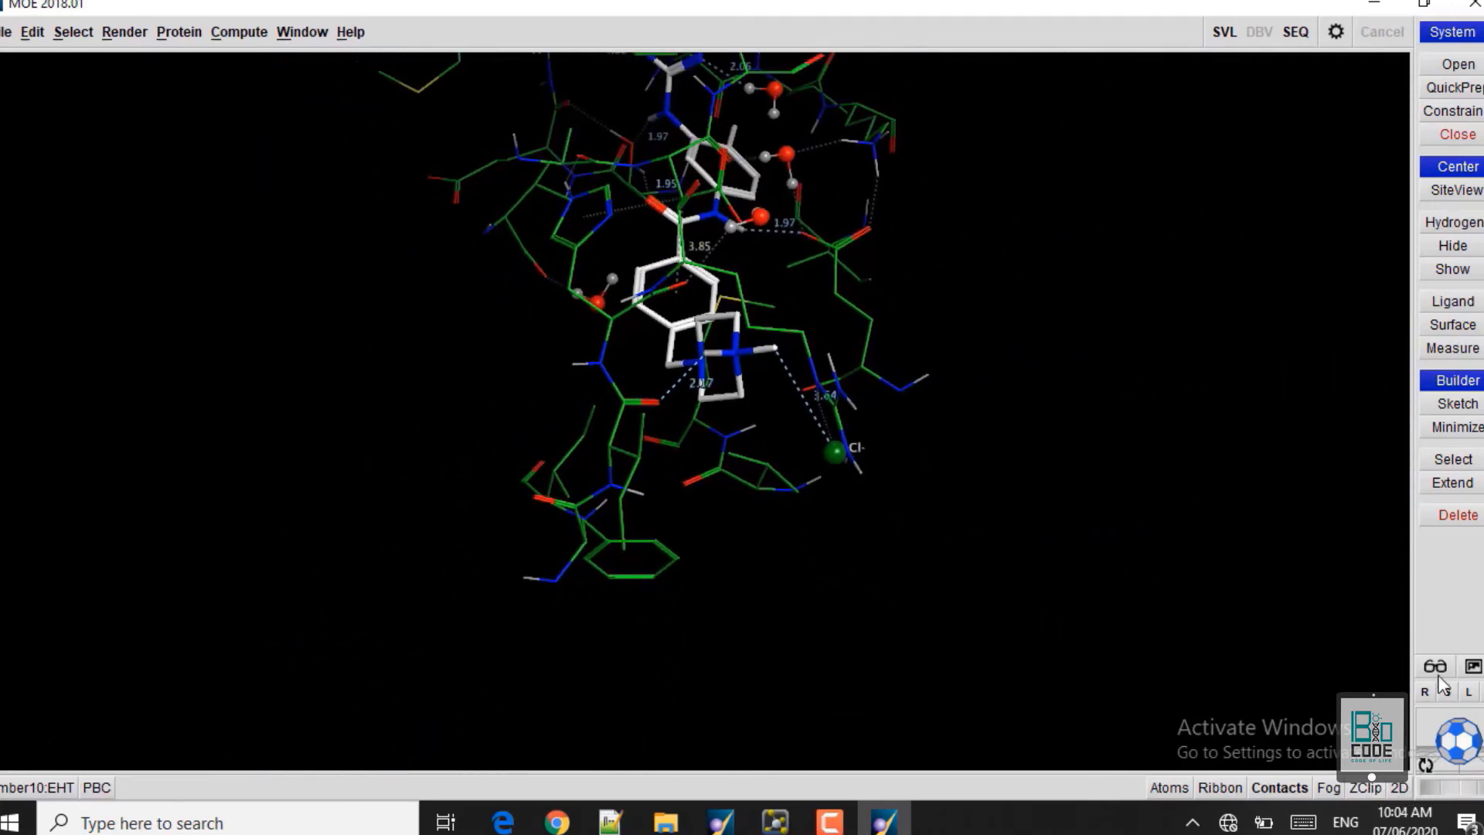
click(1423, 192)
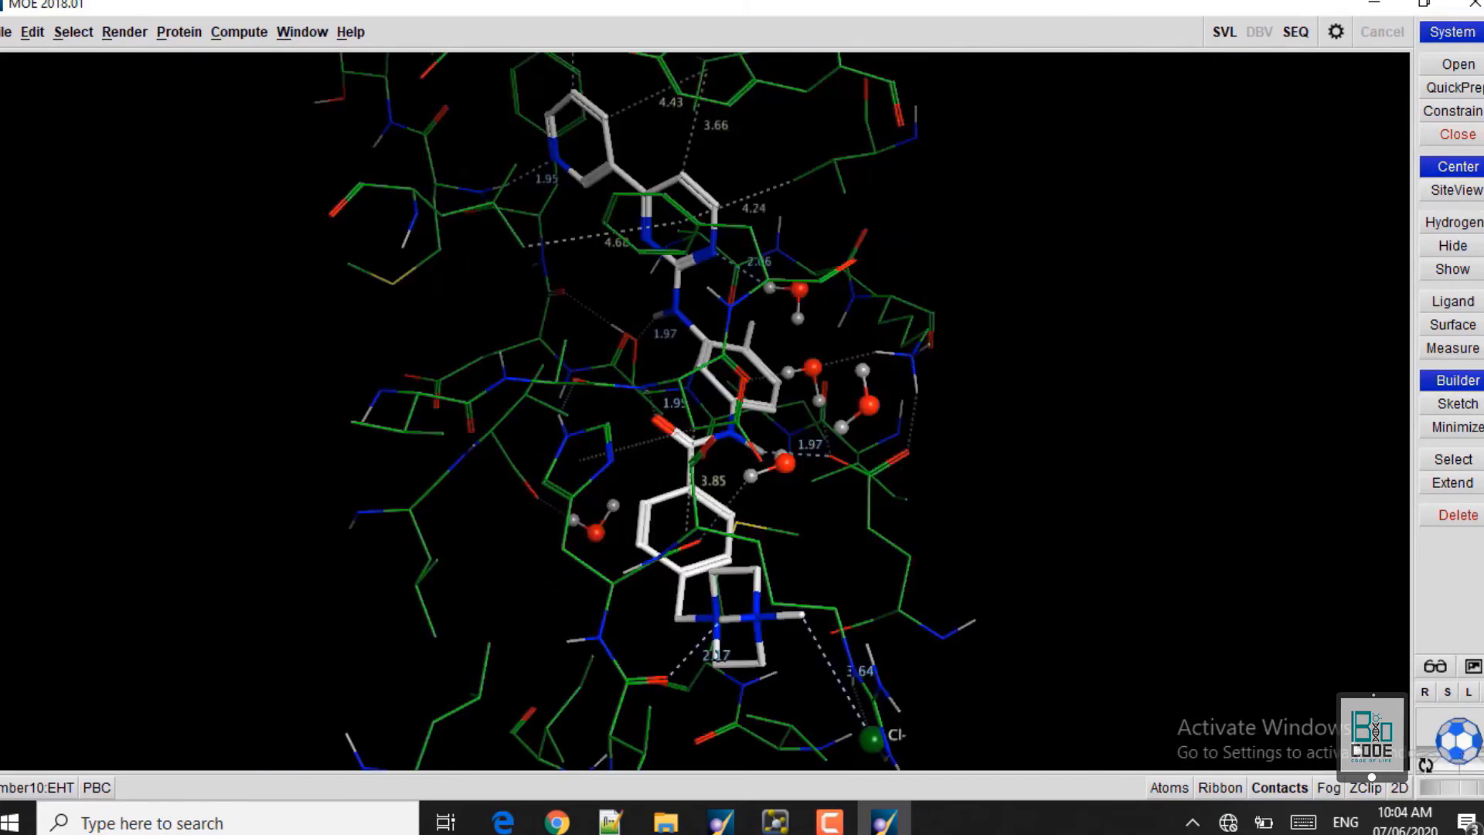
click(1272, 788)
click(1249, 645)
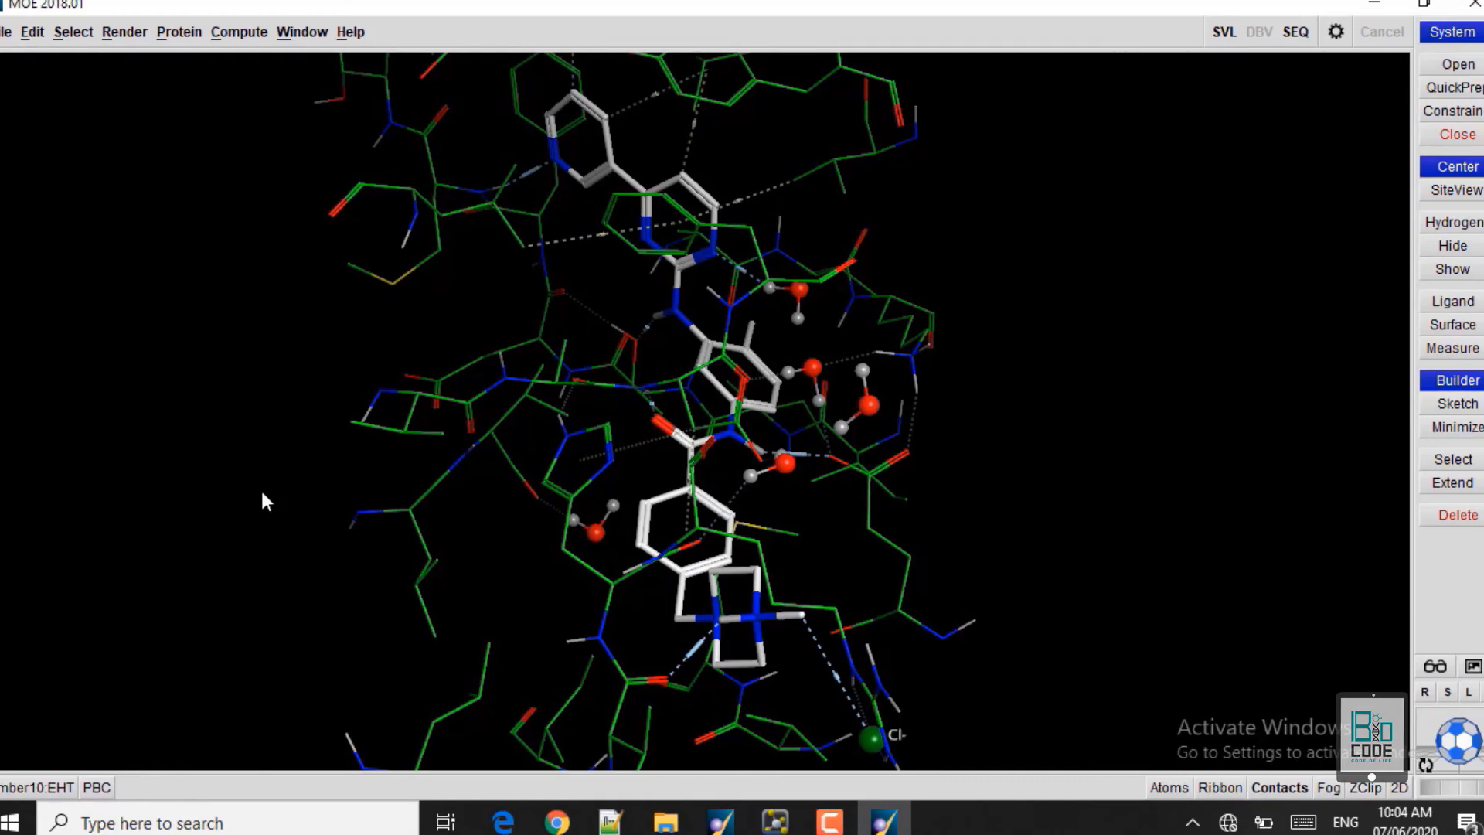
- Display the ligand R-Vectors and examine them around the ligand's phenyl ring
click(1452, 301)
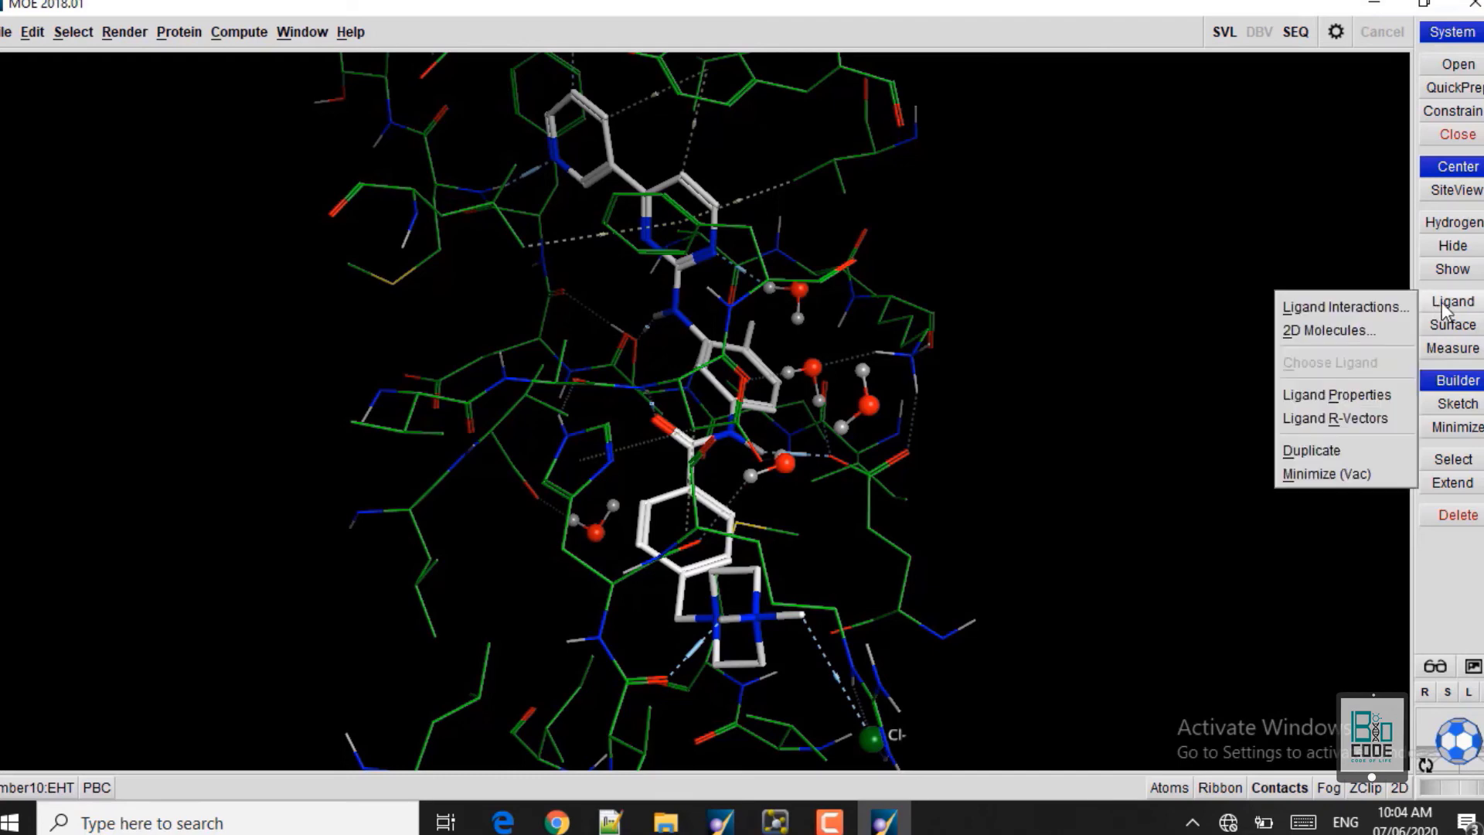
click(1361, 418)
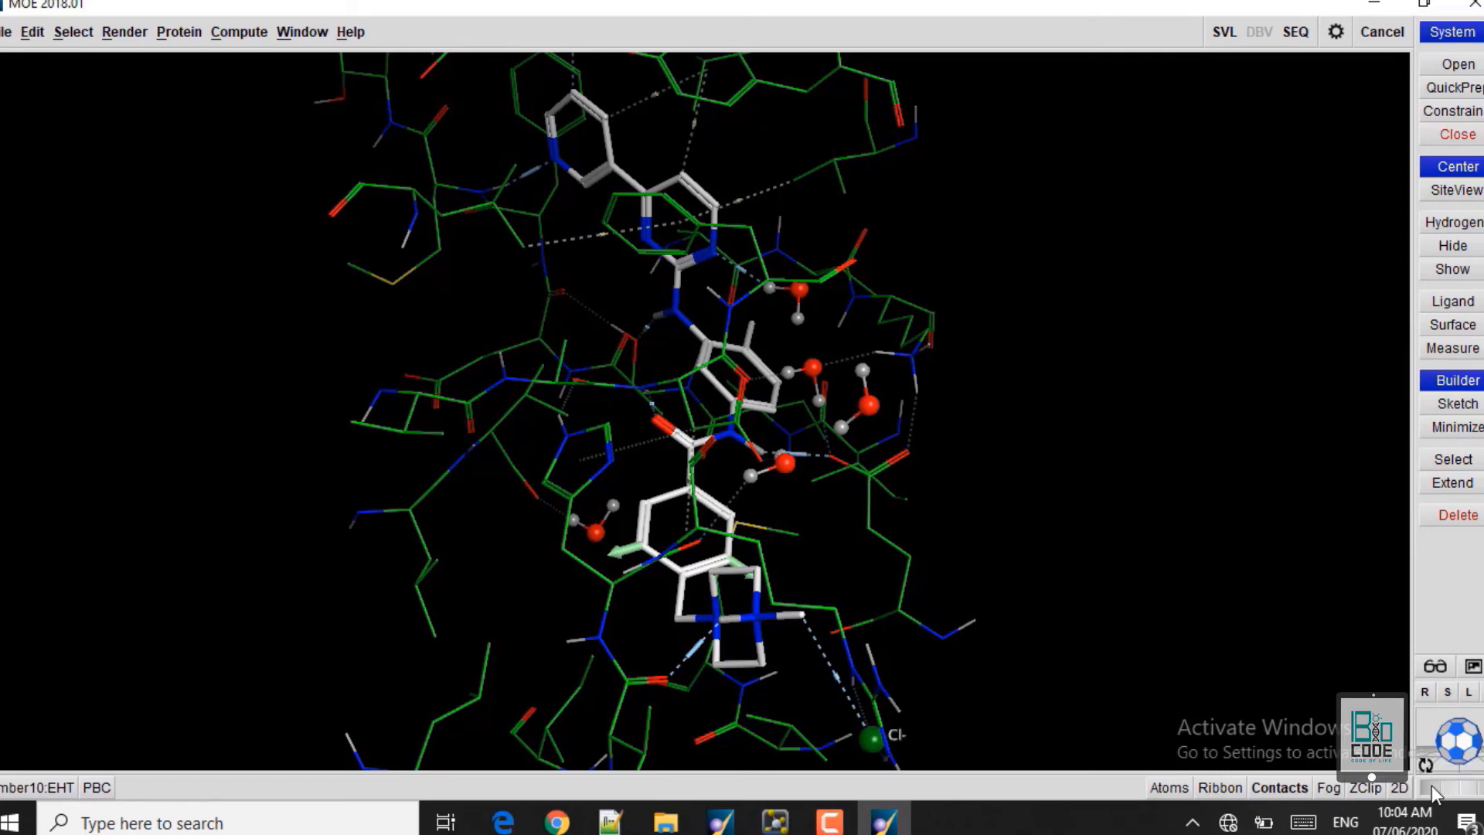
scroll(695, 410, up, 5)
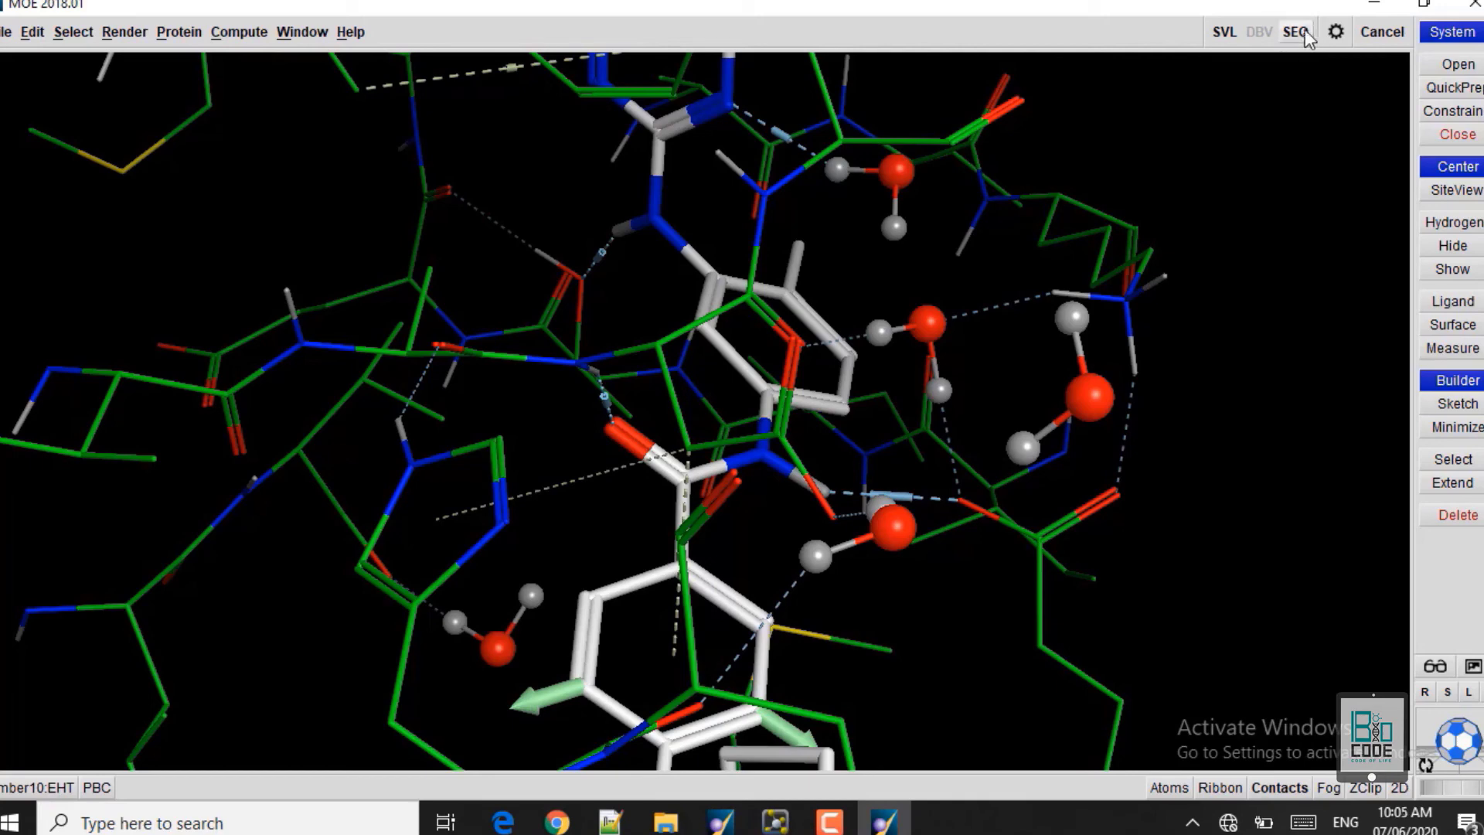
- Review the R-Vector settings in the QuickPrep configuration options and close them
click(1336, 31)
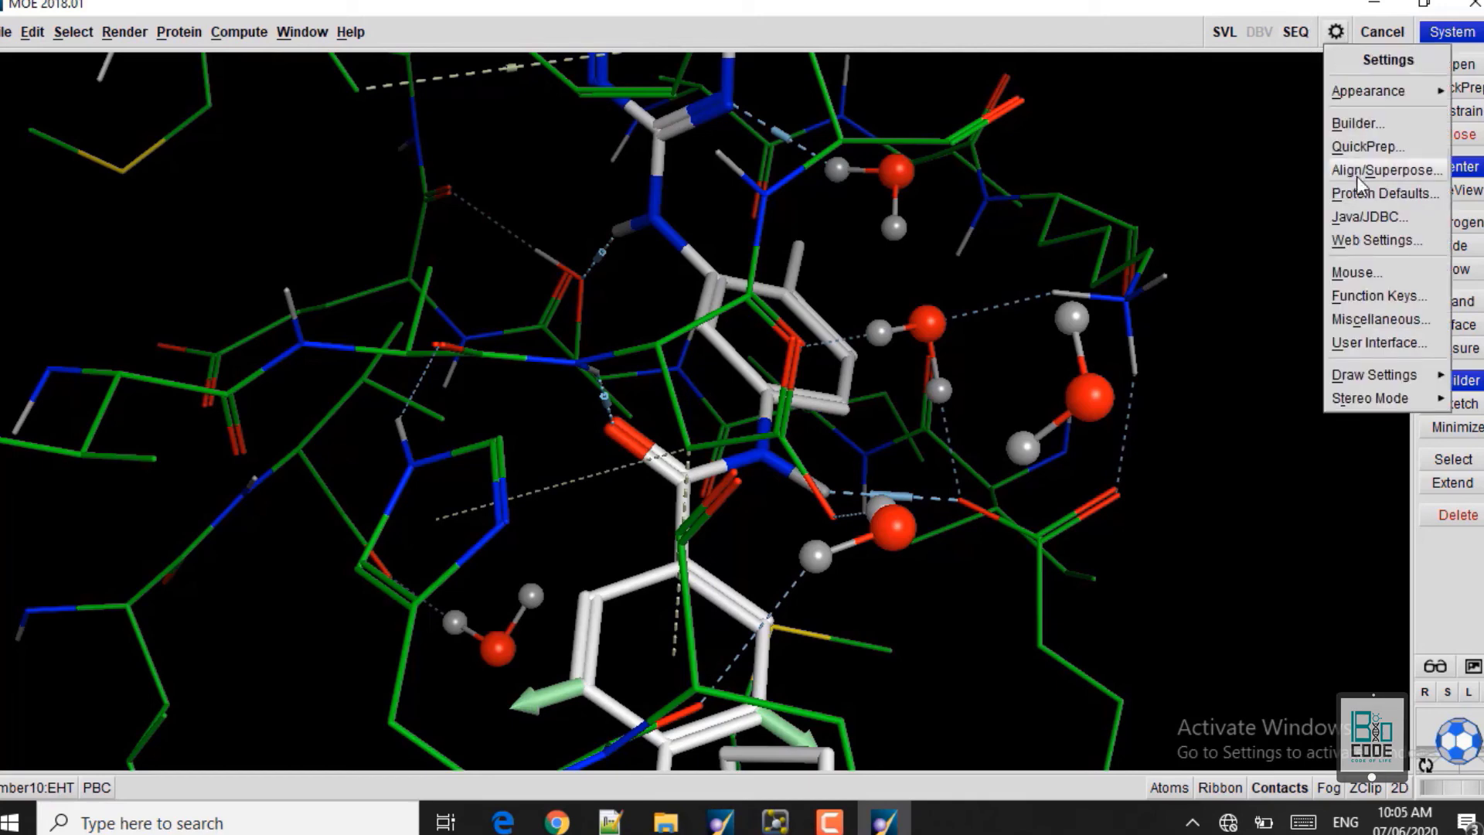
click(1364, 145)
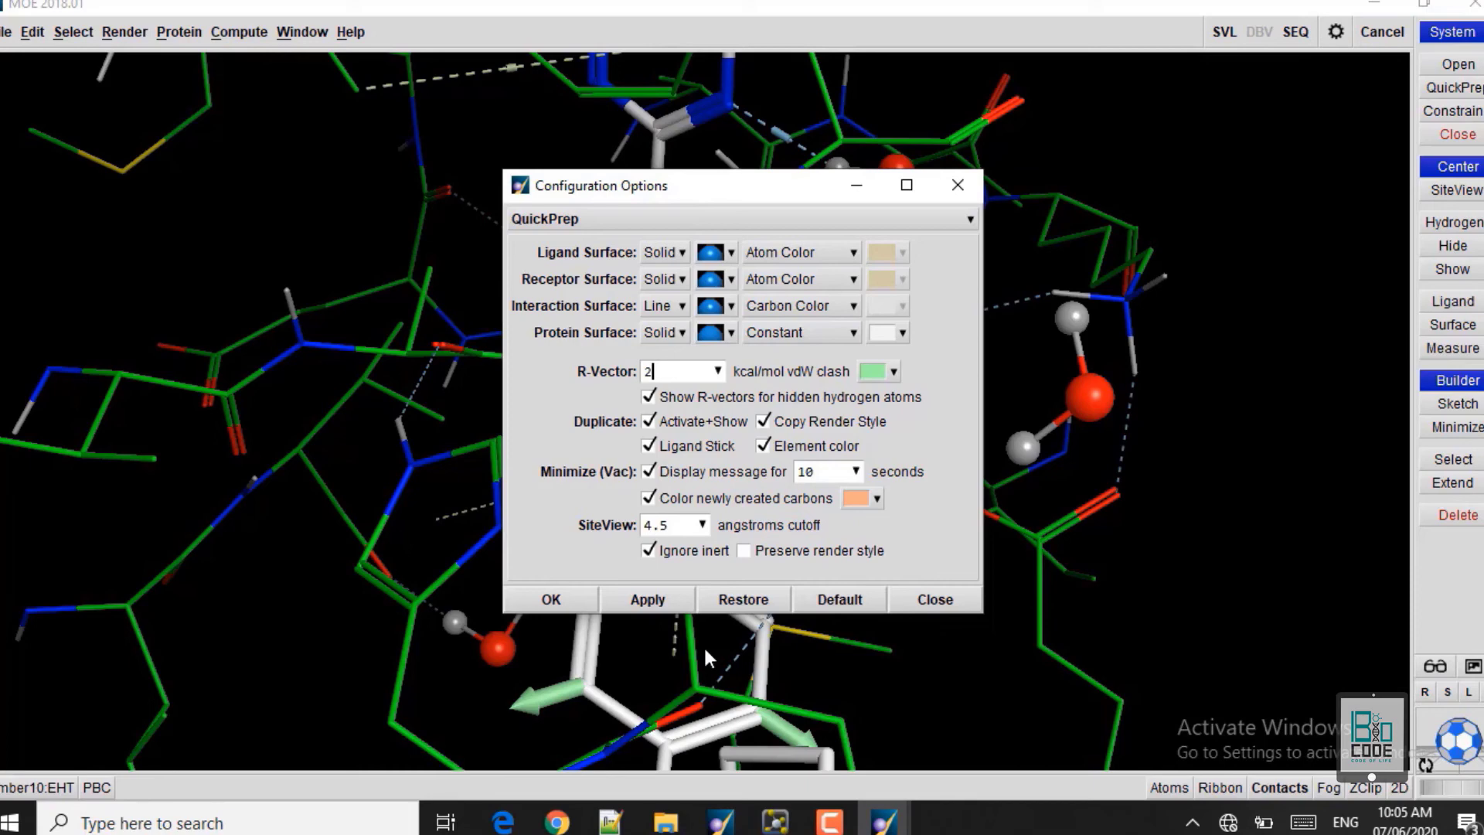
click(958, 186)
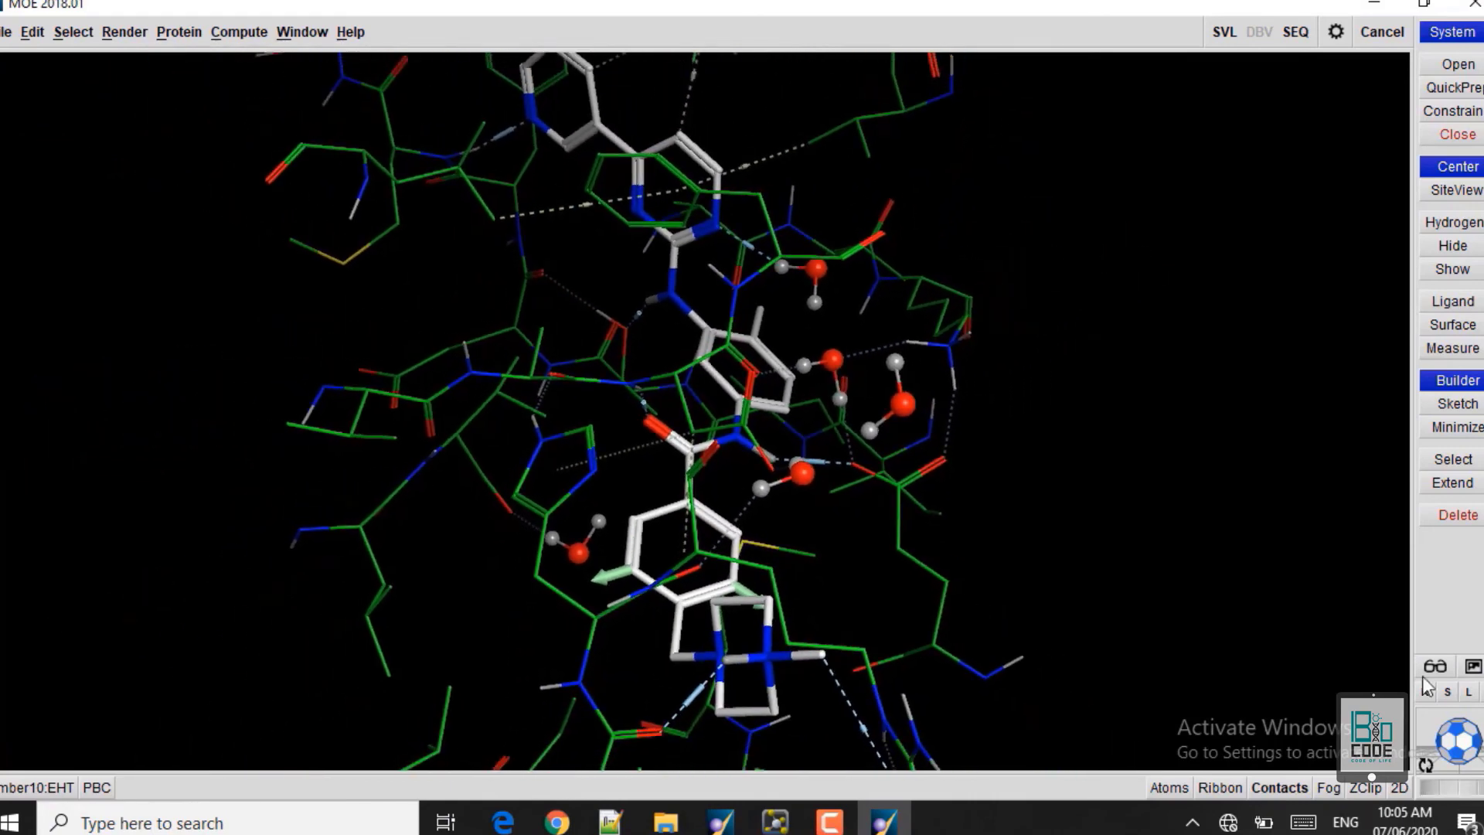
- Refocus the display with SiteView and apply an R-Vector threshold of 2 kcal/mol vdW clash in the QuickPrep configuration options
click(1456, 194)
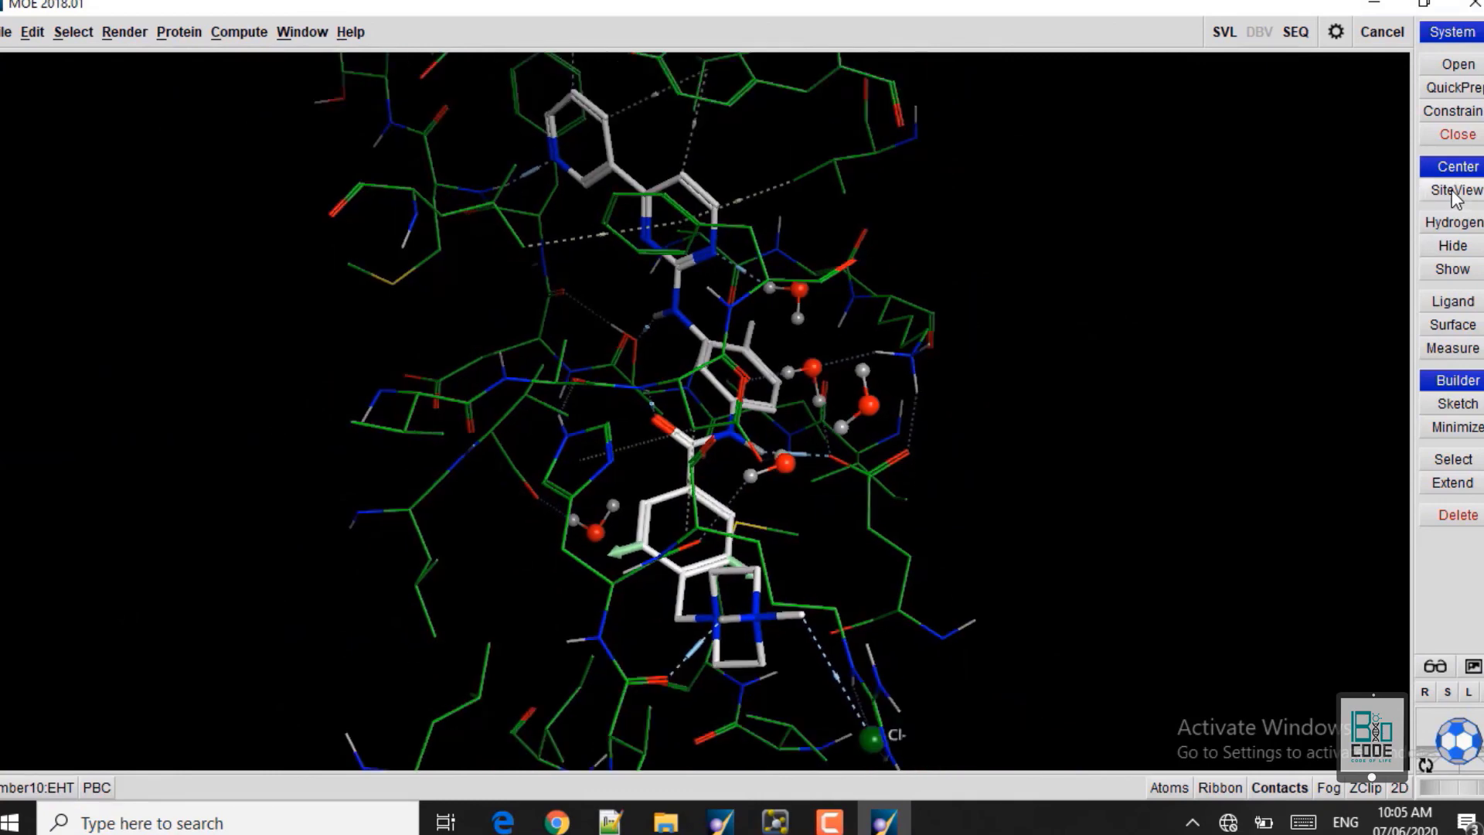
click(1330, 35)
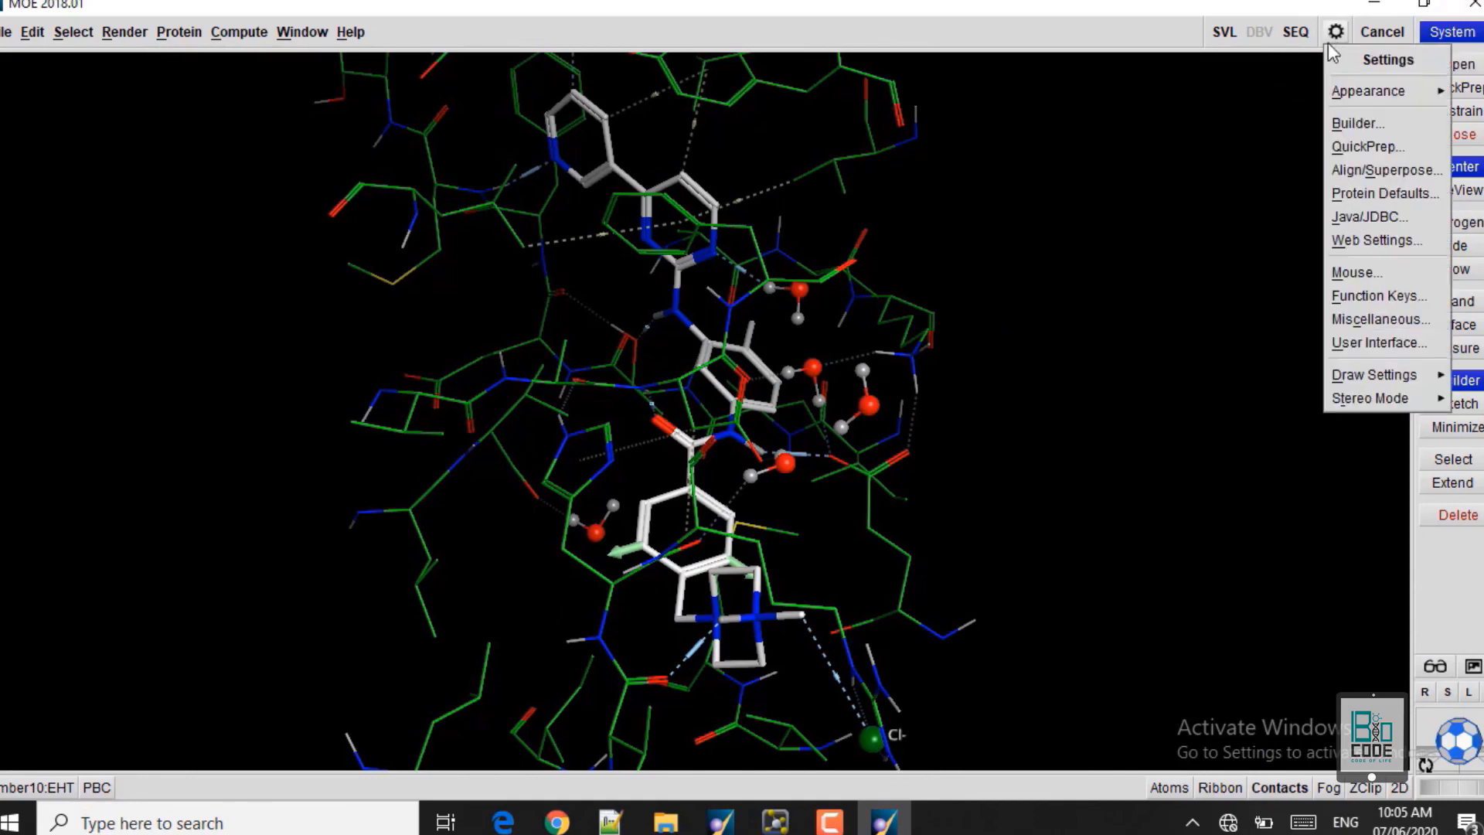
click(1365, 148)
click(663, 373)
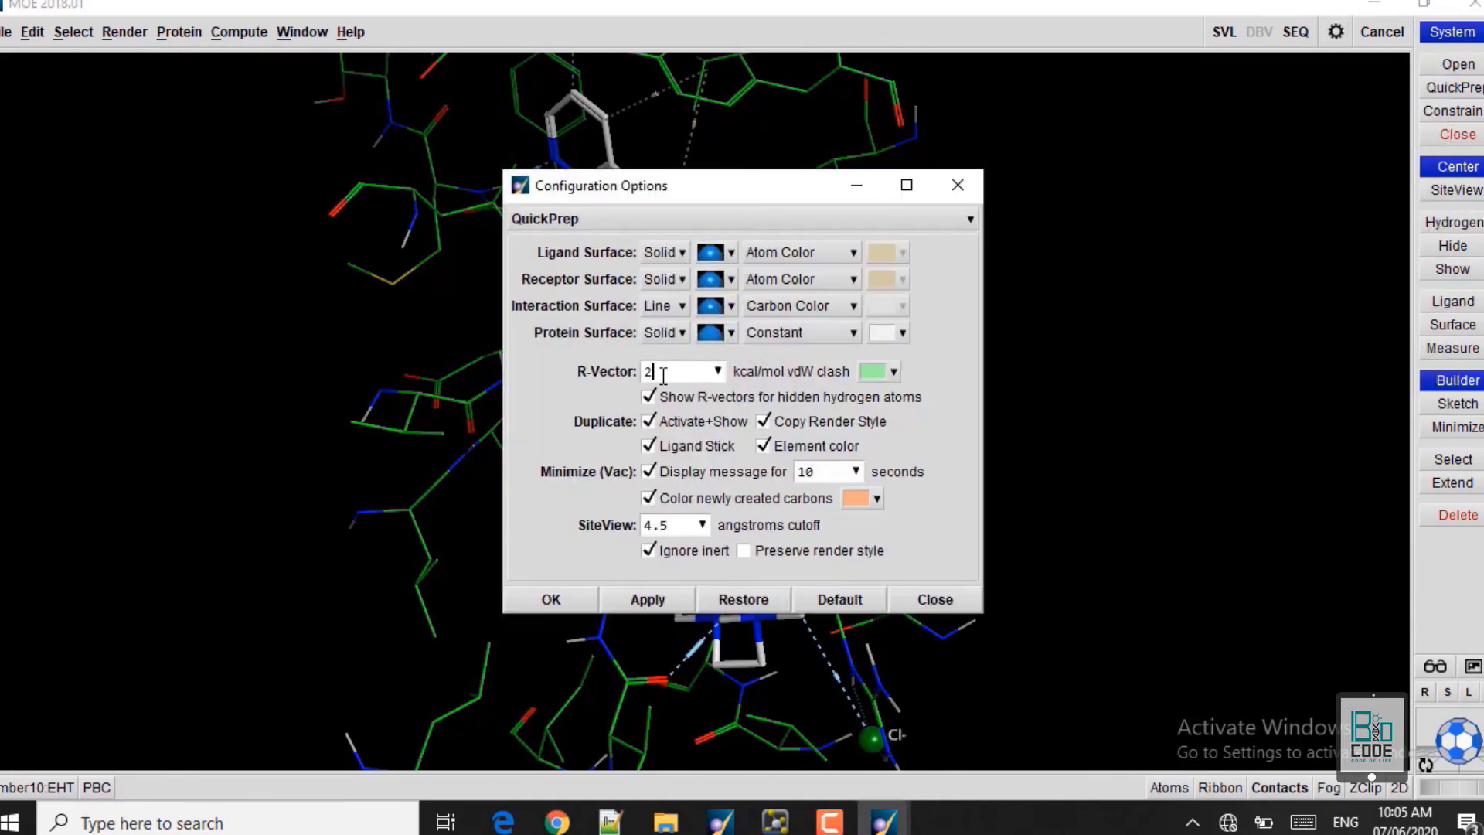
click(568, 606)
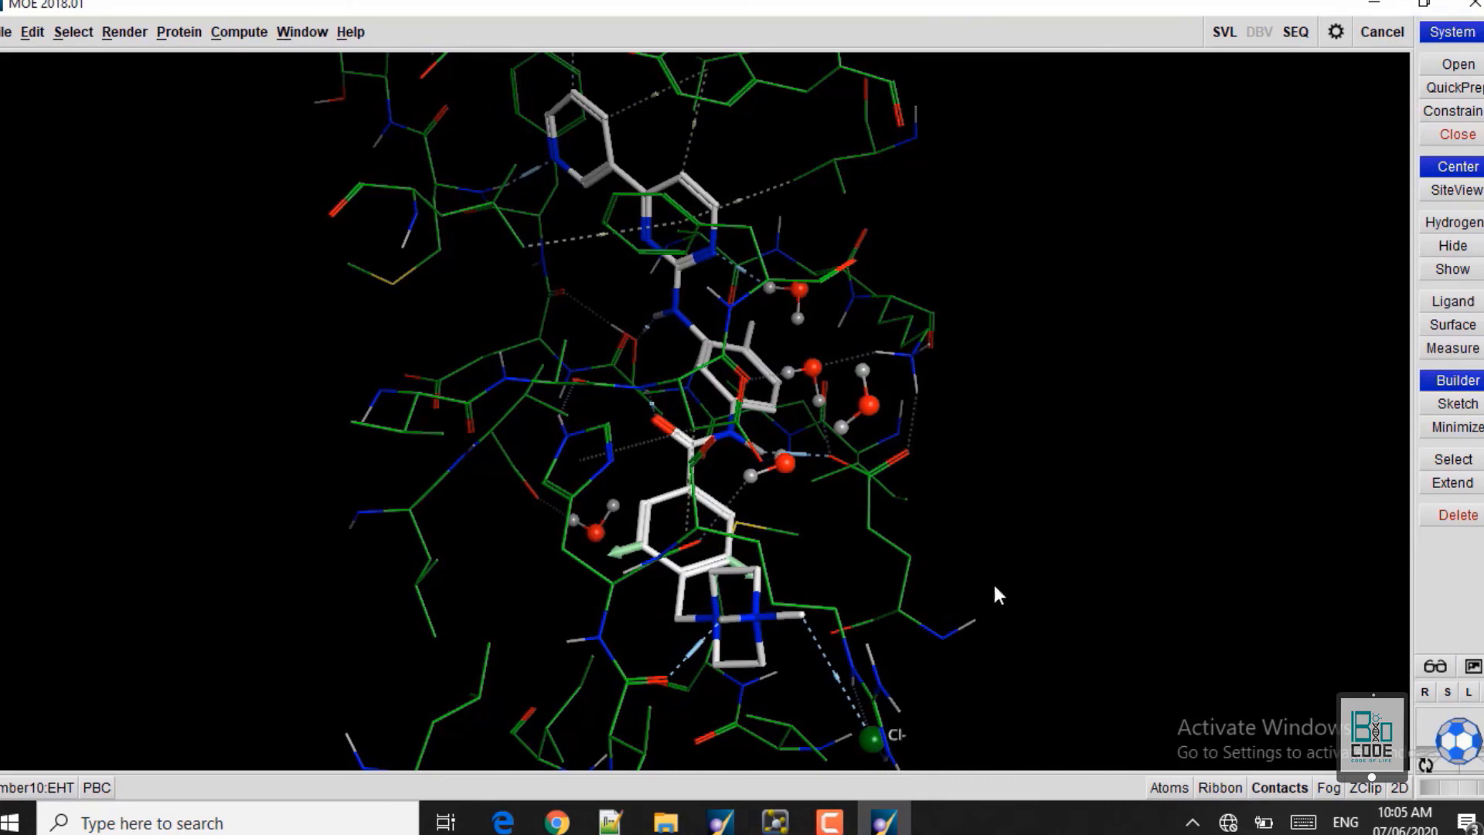
- Display the Interaction (VDW) surface around the ligand and examine the binding pocket's shape from several angles
click(1469, 330)
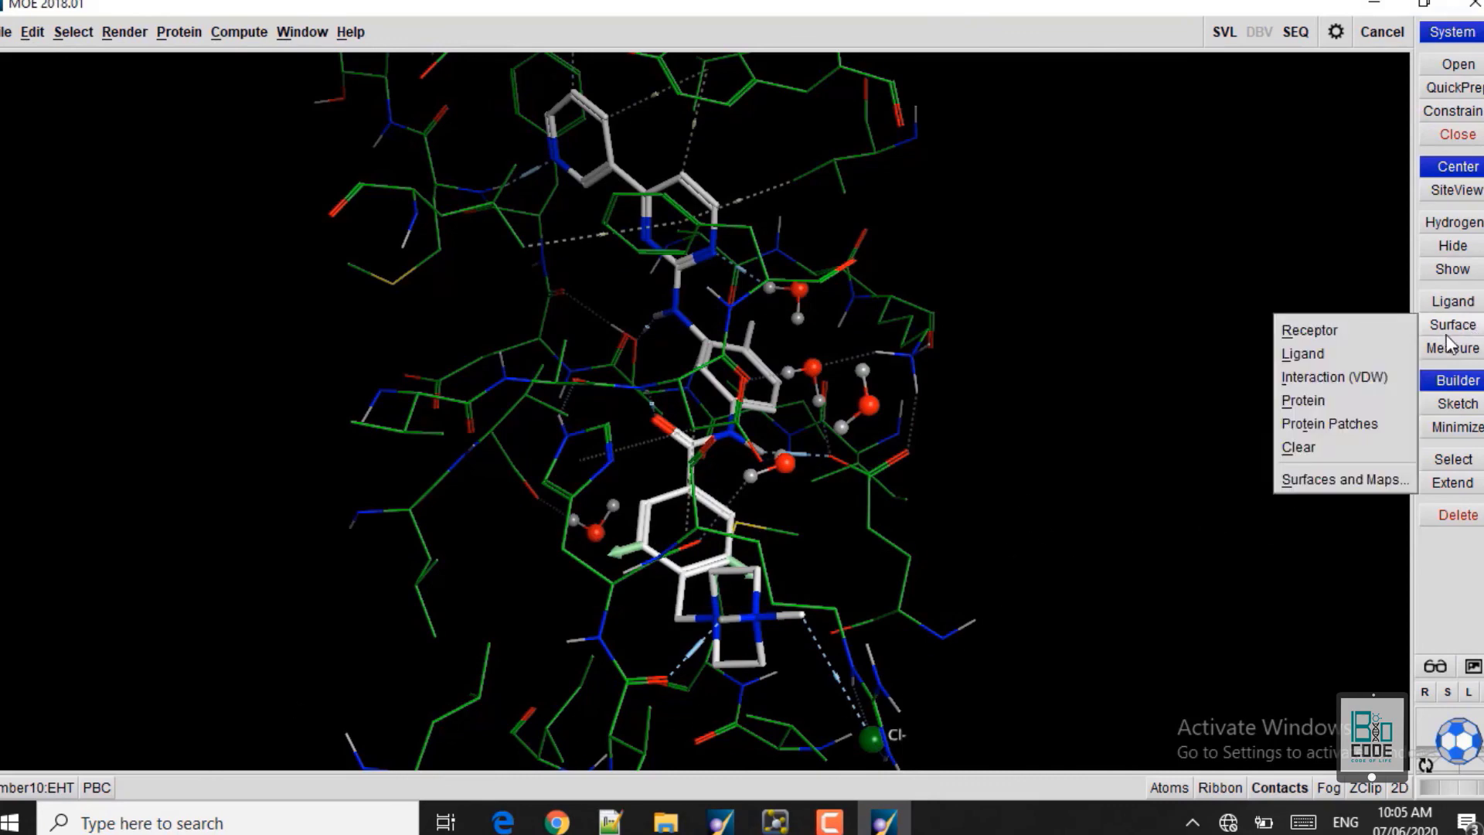
click(1361, 376)
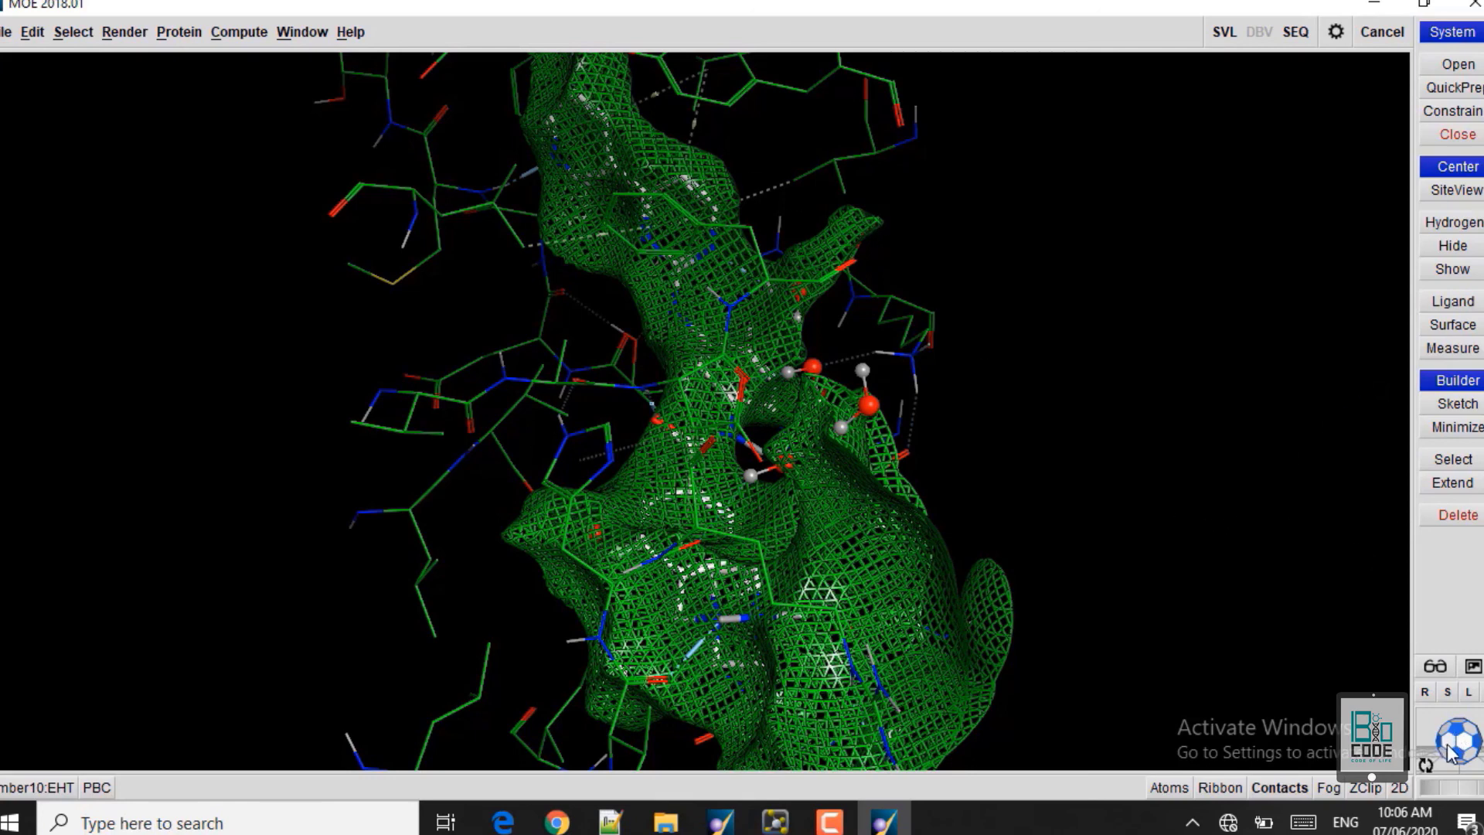
drag(1456, 743, 1422, 765)
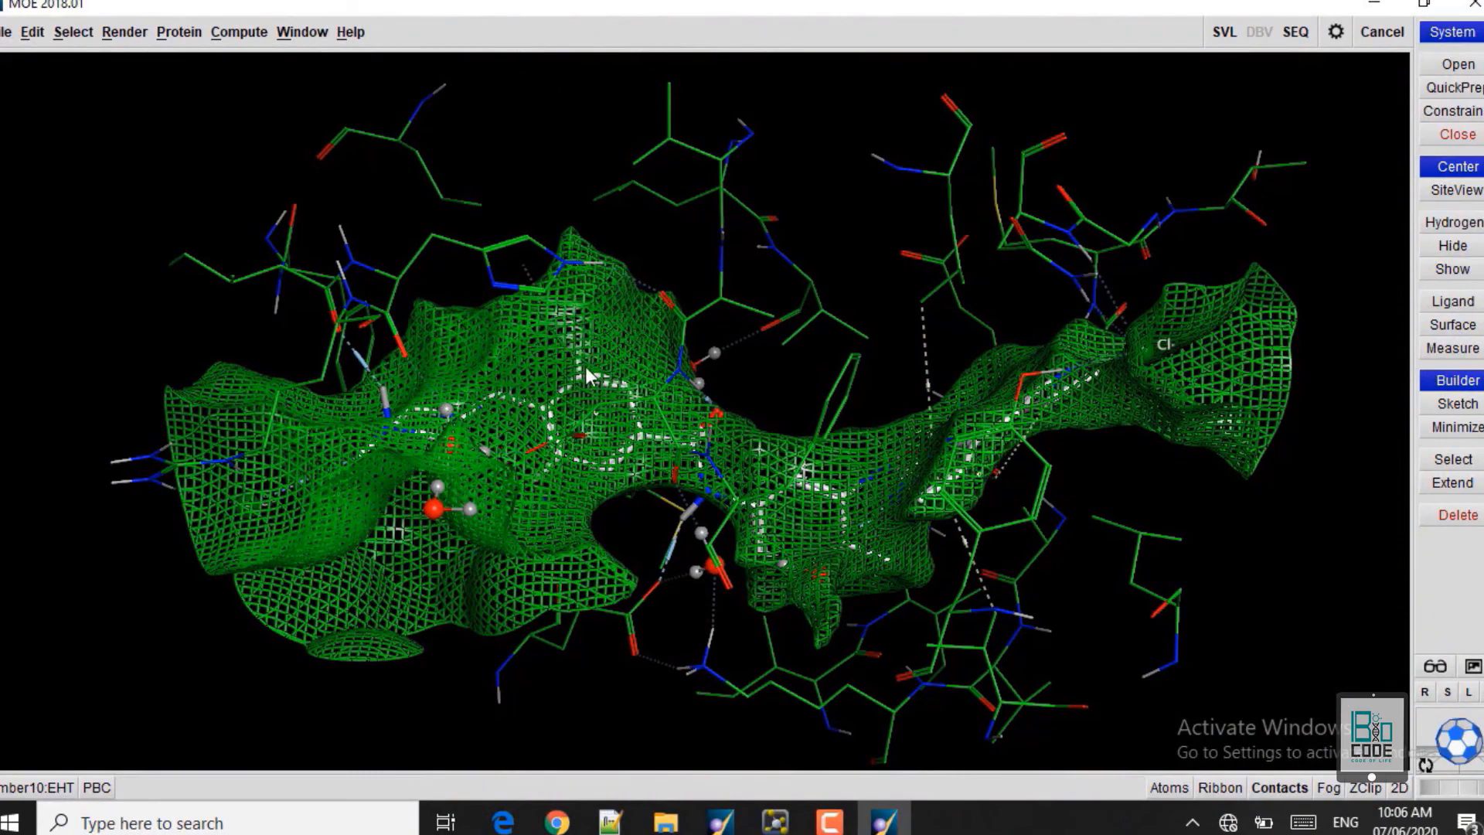
middle_drag(586, 366, 1421, 605)
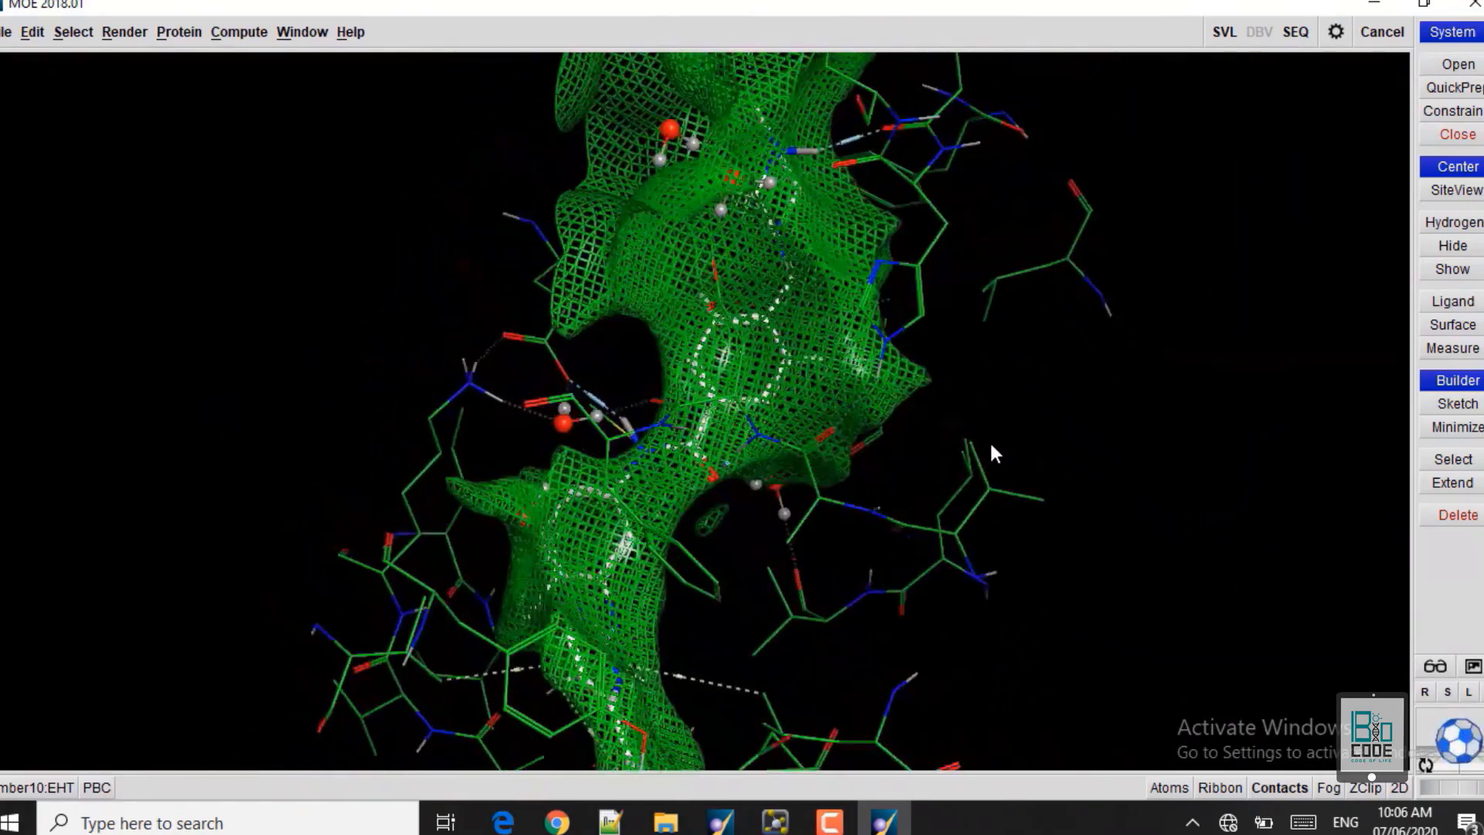
click(898, 354)
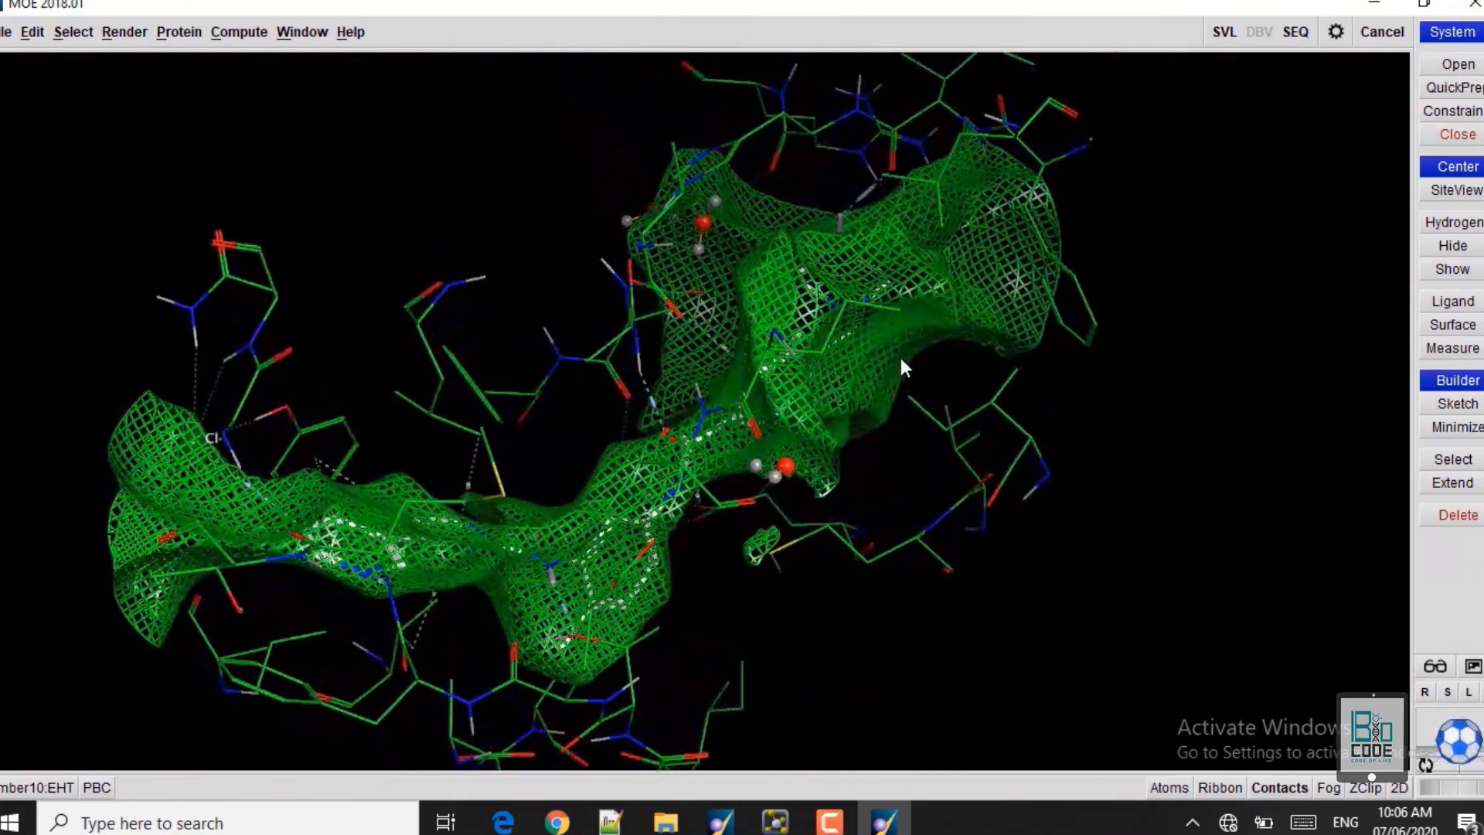
- Clear the interaction surface from the binding site display
click(1463, 326)
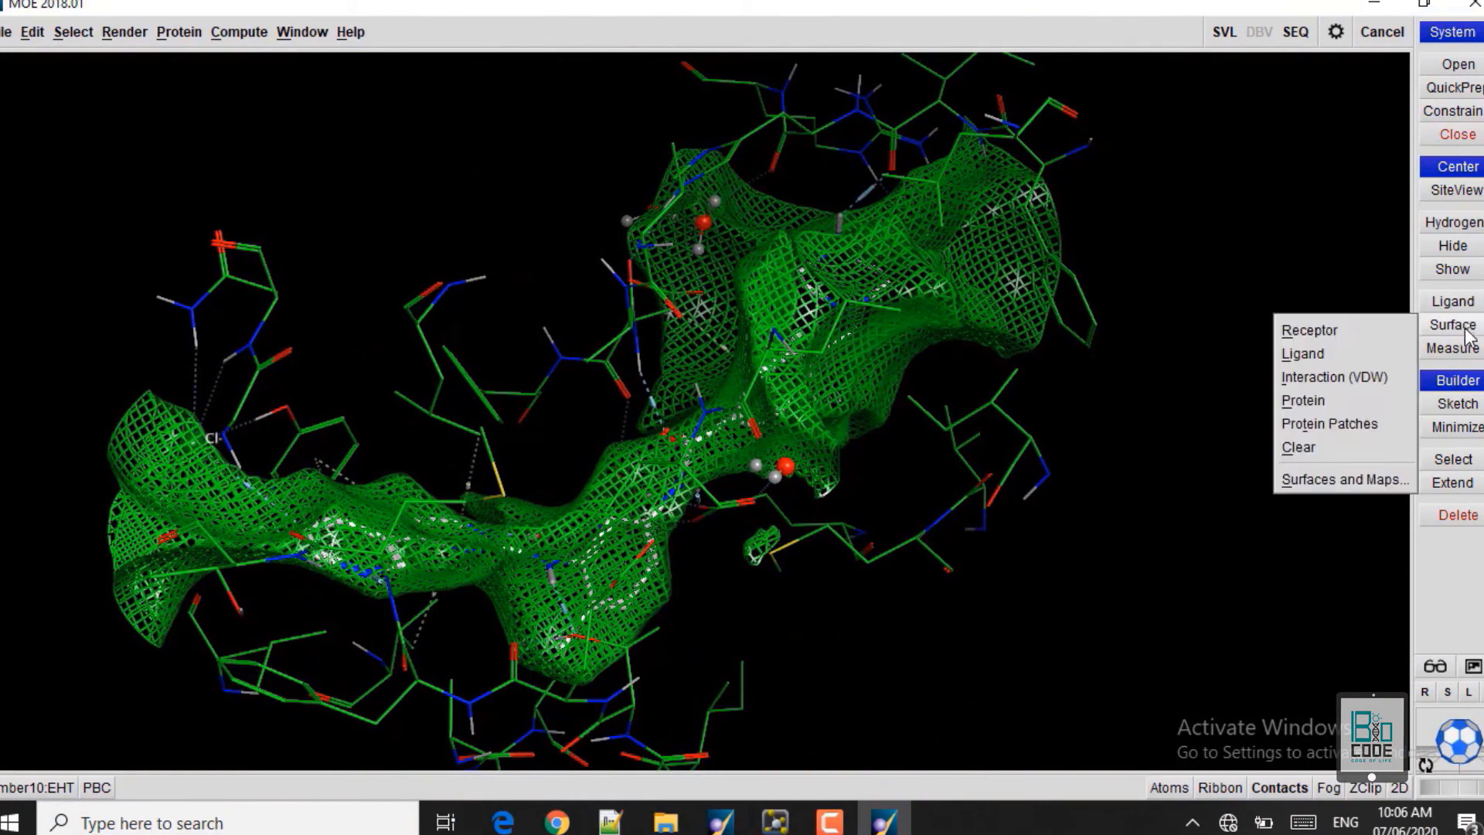
click(1344, 453)
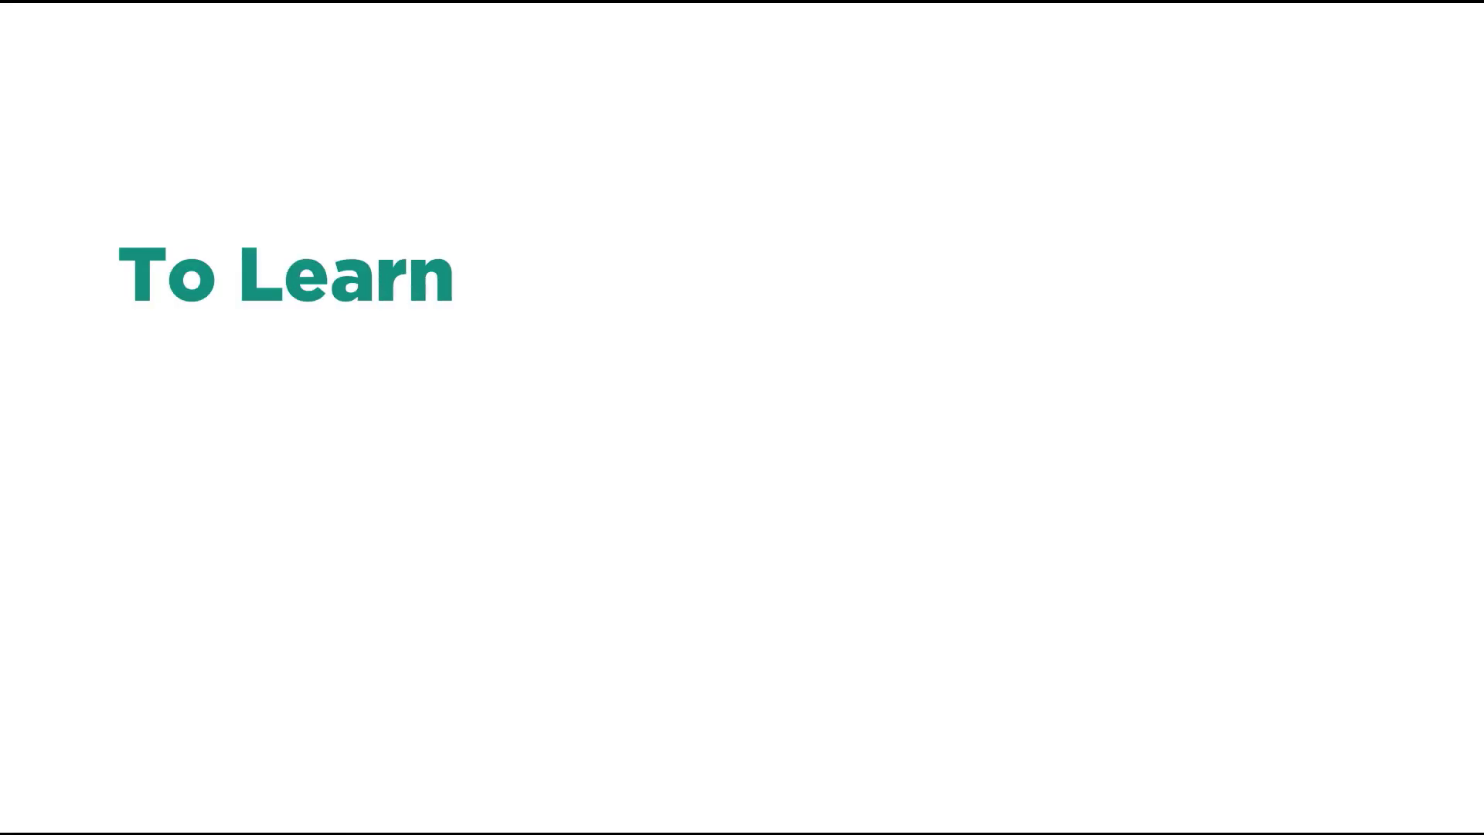